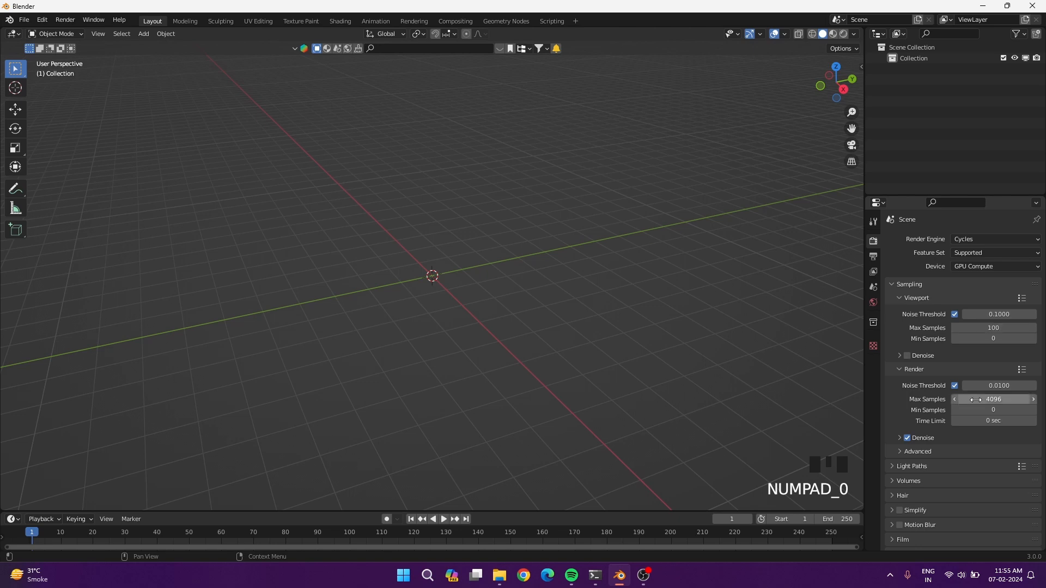
- Set the render max samples to 100, then enable viewport denoising and the Simplify option
key(Return)
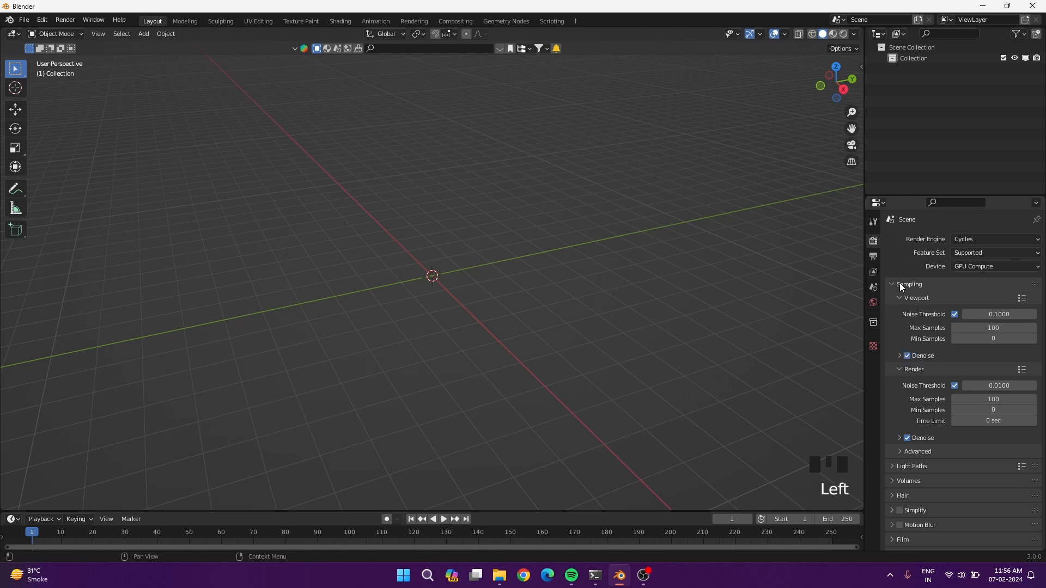
click(900, 284)
click(899, 344)
- Set the Color Management look to Very High Contrast and open the Performance tile size for editing
click(921, 417)
click(916, 433)
click(929, 477)
click(972, 520)
click(968, 496)
click(953, 387)
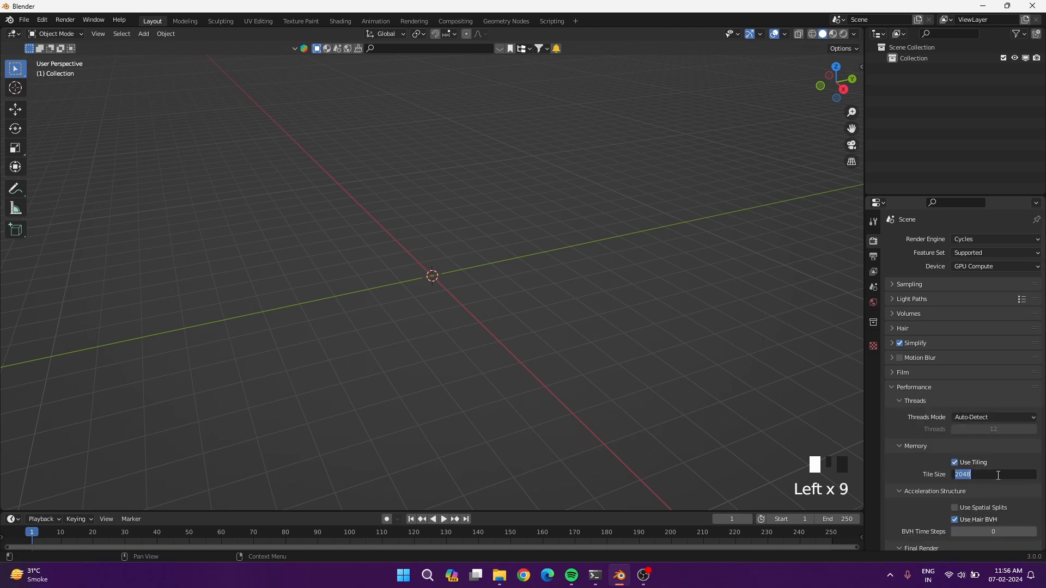
click(918, 388)
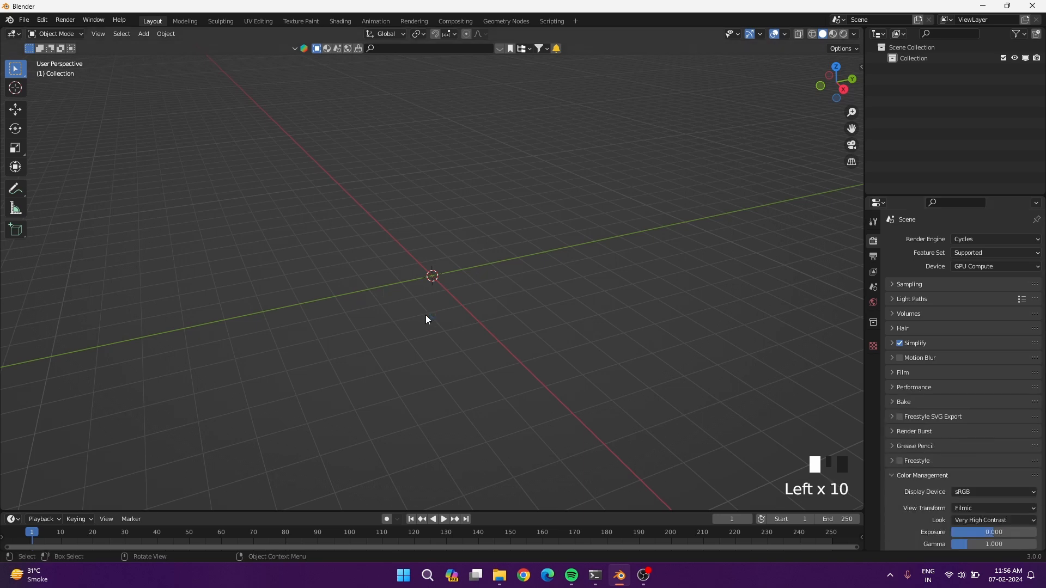
- Split the 3D viewport vertically, shrink the timeline, and turn the new area into an Image Editor
right_click(863, 176)
click(839, 178)
click(528, 218)
drag(351, 511, 348, 531)
click(576, 35)
click(542, 34)
click(566, 77)
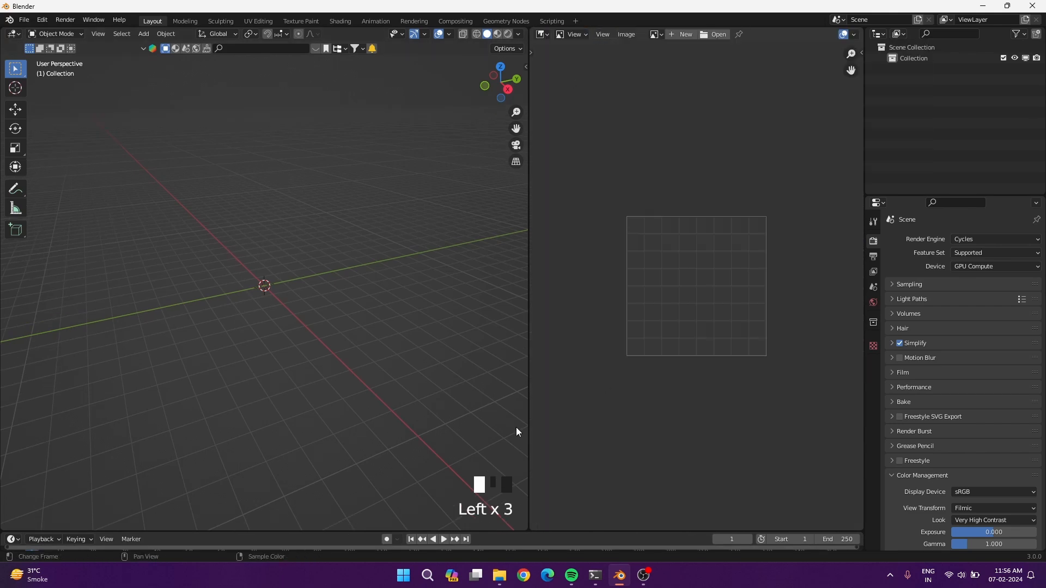
- Load the globe pendant lamp reference image from File Explorer into the Image Editor and frame the lamp closely
click(499, 576)
drag(229, 327, 812, 353)
scroll(757, 427, up, 4)
middle_drag(757, 427, 764, 375)
scroll(744, 278, up, 2)
scroll(744, 278, up, 1)
middle_drag(745, 276, 741, 270)
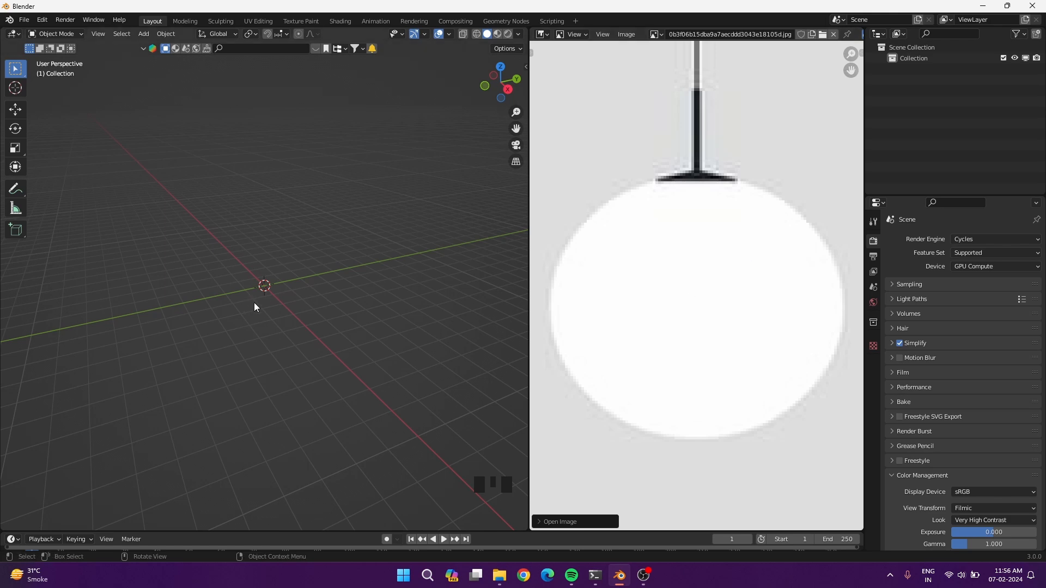
- Add a UV sphere mesh at the world origin as the lamp globe
key(shift+a)
mouse_move(254, 303)
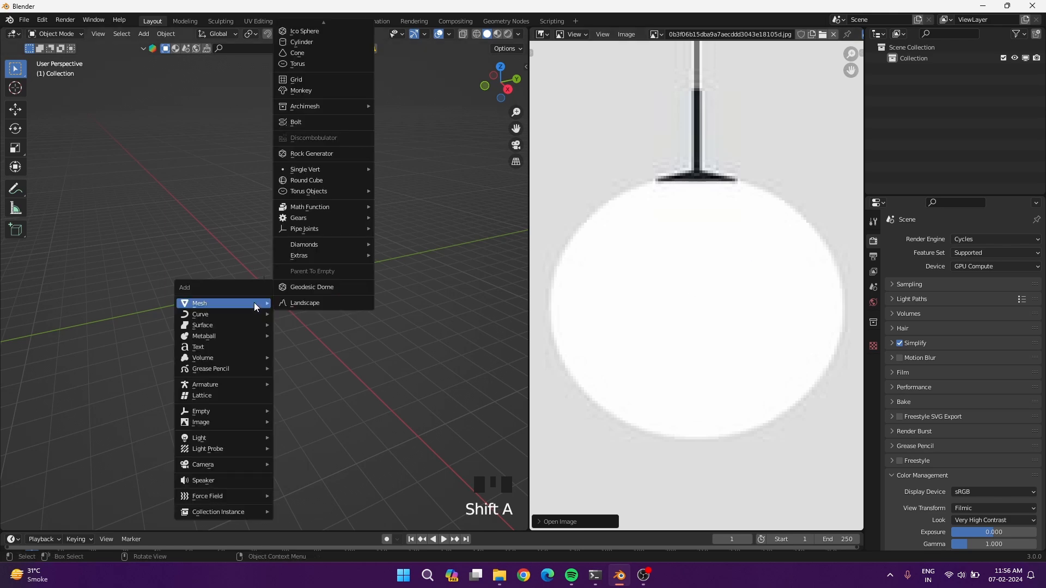
scroll(325, 43, up, 4)
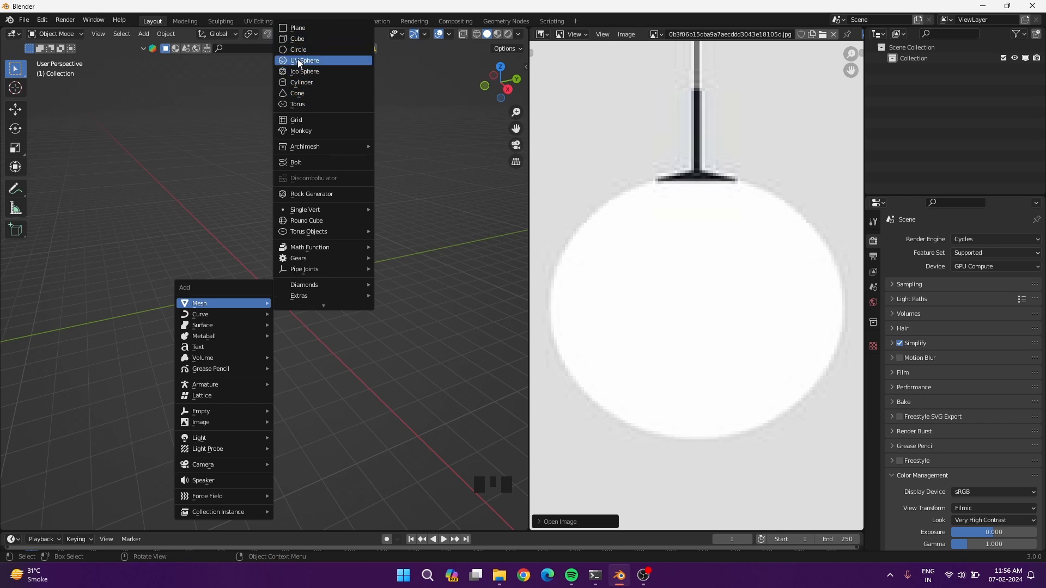
click(299, 60)
key(KP_Decimal)
scroll(272, 322, down, 4)
click(46, 520)
click(207, 403)
mouse_move(313, 320)
middle_down()
mouse_move(358, 222)
mouse_move(354, 370)
middle_up()
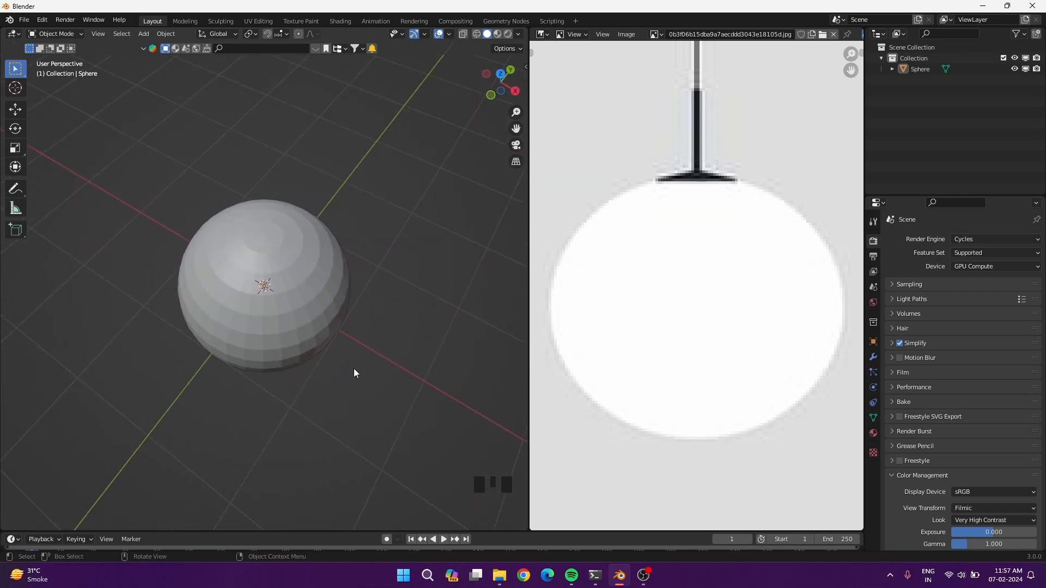
- Show the sphere in front wireframe view and enter Edit Mode on it
key(KP_1)
key(z)
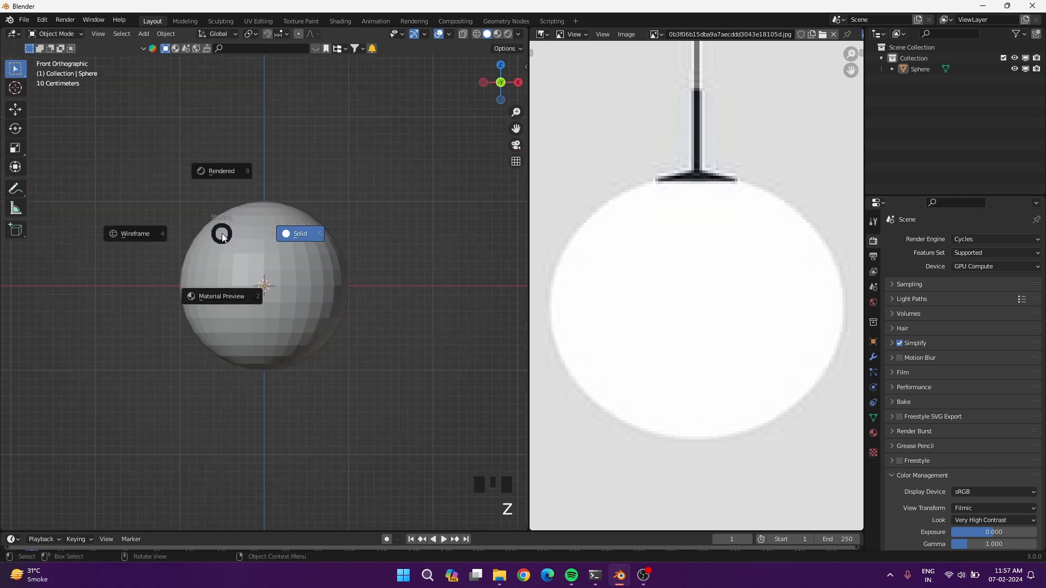
click(158, 243)
scroll(301, 325, up, 2)
click(303, 329)
key(Tab)
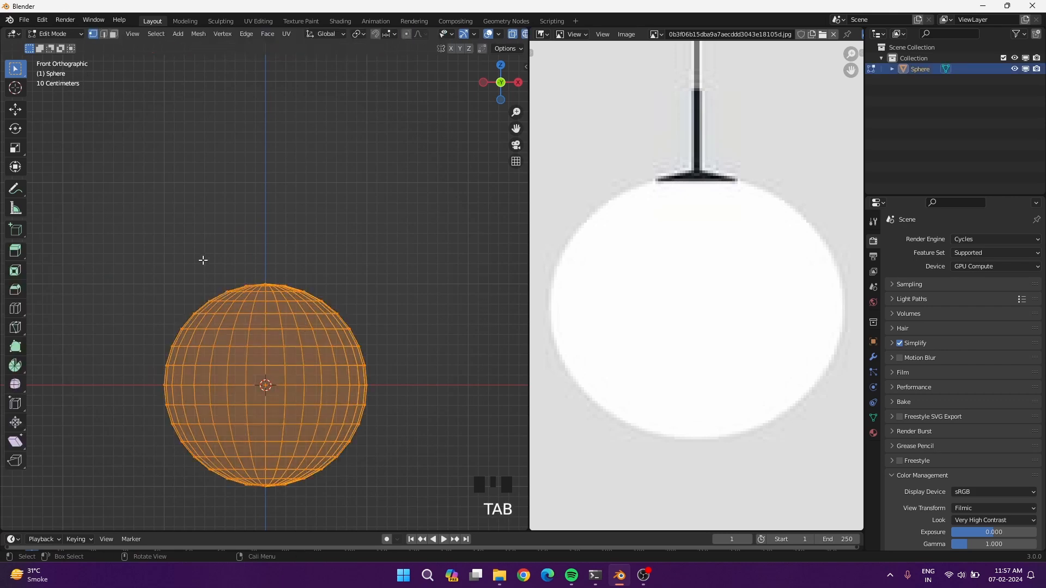
- Select the sphere's top cap faces and extrude them upward about 0.017 m along their normal
drag(218, 256, 313, 298)
key(3)
scroll(364, 267, up, 5)
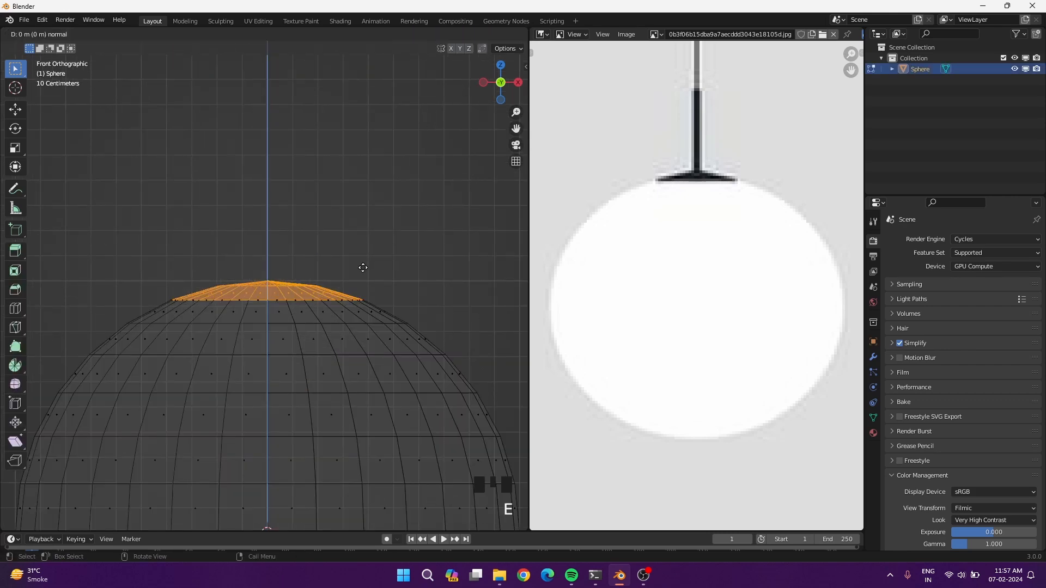
key(e)
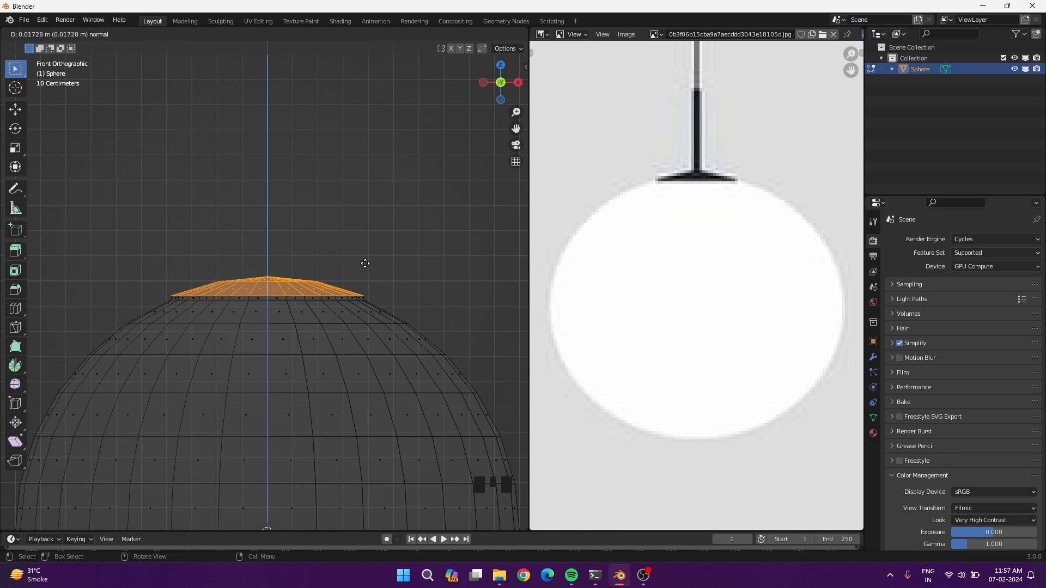
click(365, 264)
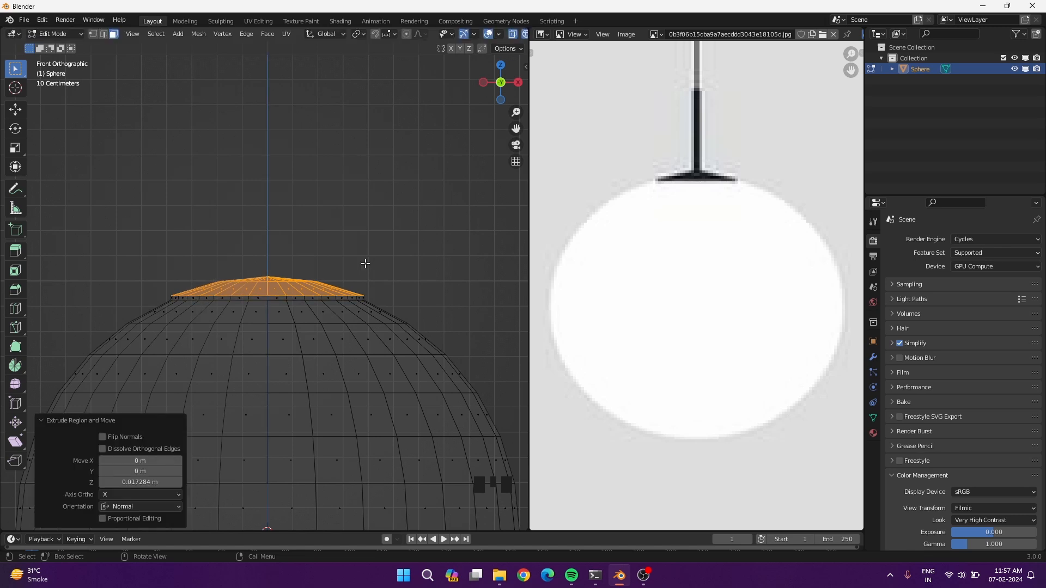
- Dissolve the inner edge loop of the extruded cap to give it straight conical sides
scroll(254, 286, up, 3)
key(2)
click(265, 278)
alt+shift+click(275, 279)
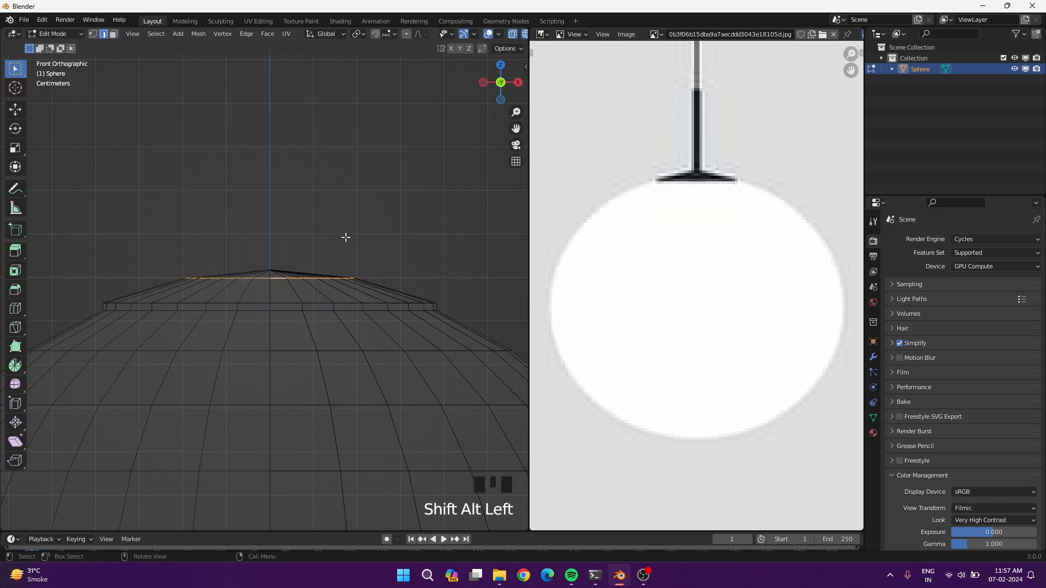
key(x)
click(300, 310)
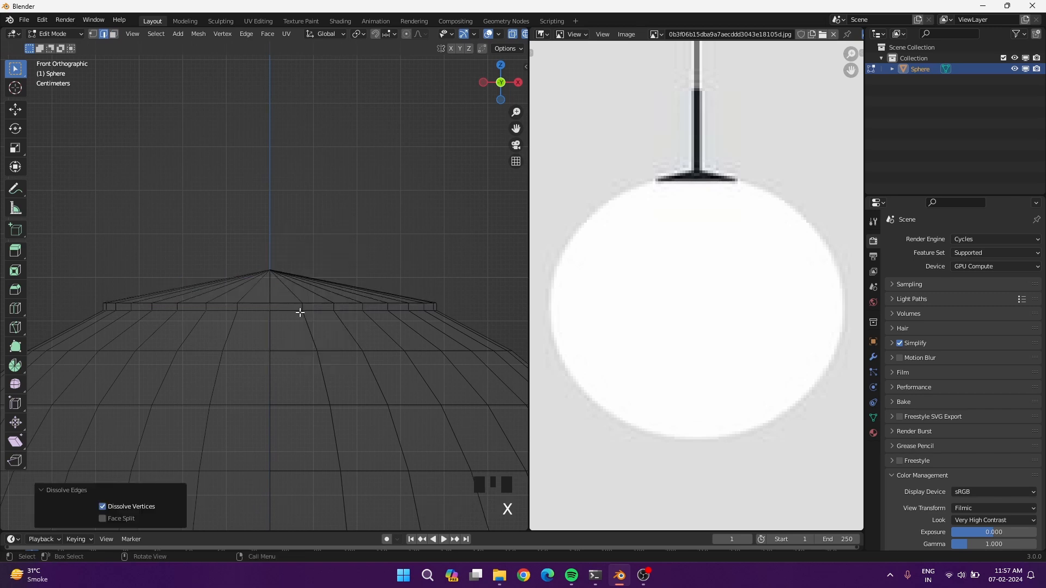
- Inset the cap's conical faces about 0.297 m, then flatten and shrink the inner faces into a small disc
key(3)
drag(109, 234, 480, 288)
key(i)
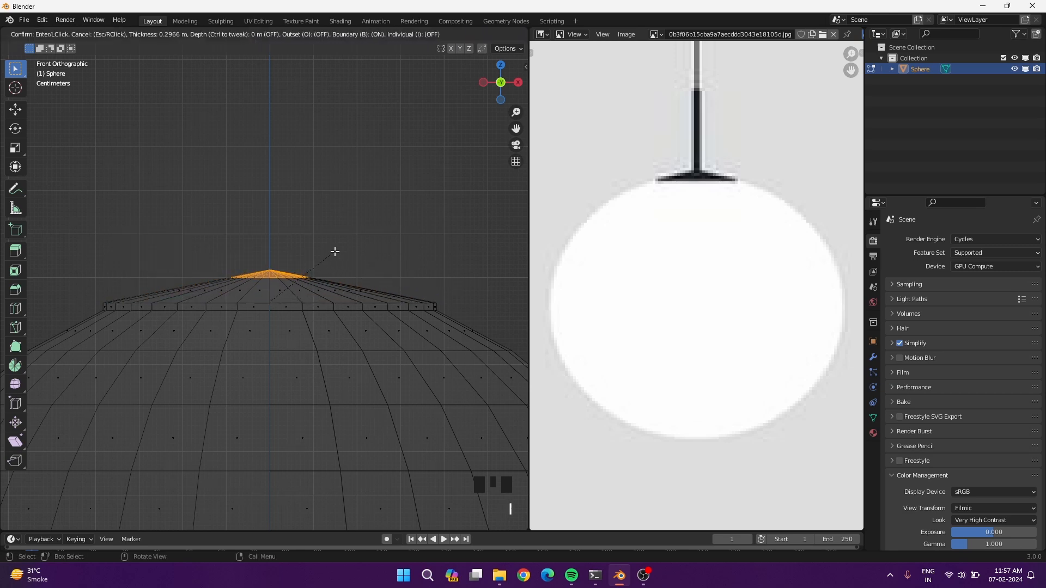
click(334, 250)
click(46, 395)
key(s)
key(s)
click(298, 253)
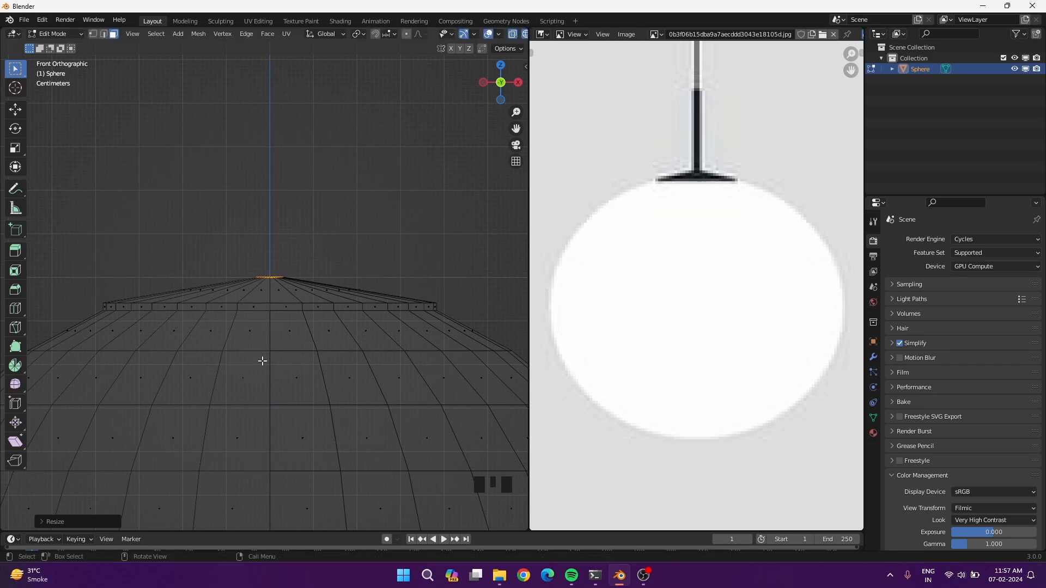
scroll(264, 334, down, 15)
scroll(264, 362, up, 8)
key(e)
click(271, 182)
scroll(273, 243, up, 7)
key(ctrl+z)
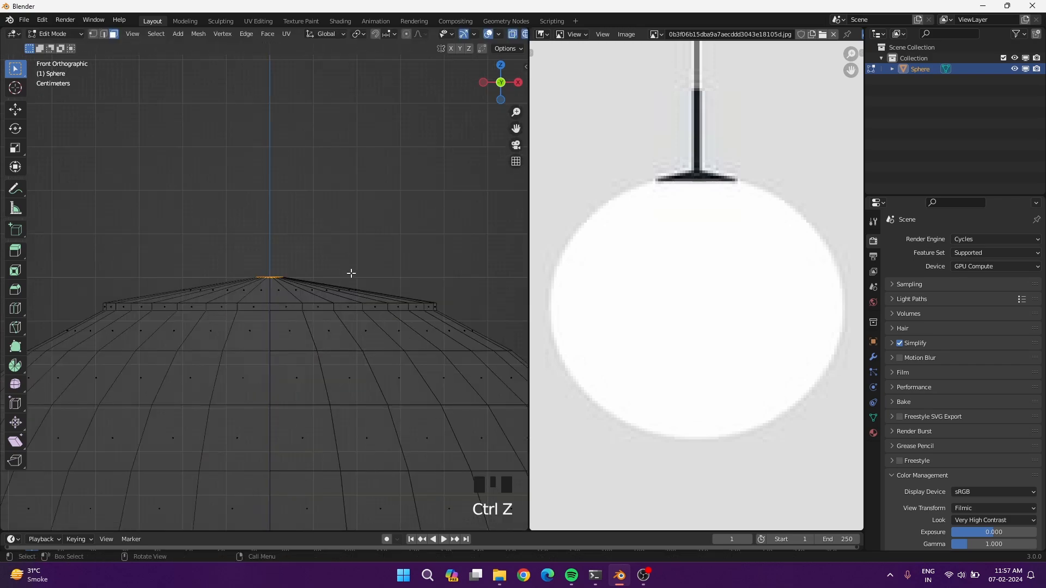
- Scale the small disc down to stem width and extrude it upward into the lamp's thin stem
key(s)
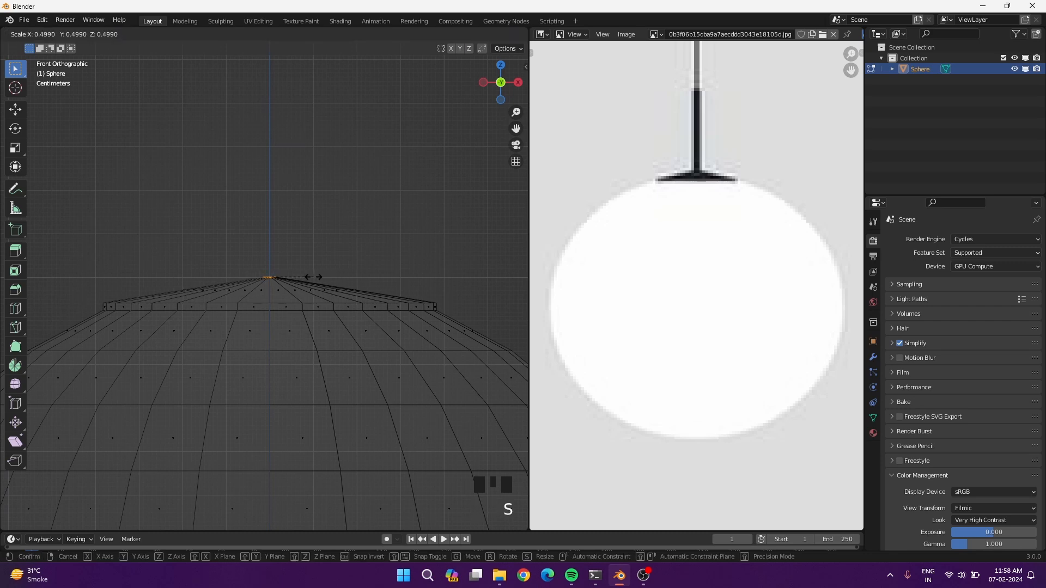
click(323, 280)
key(e)
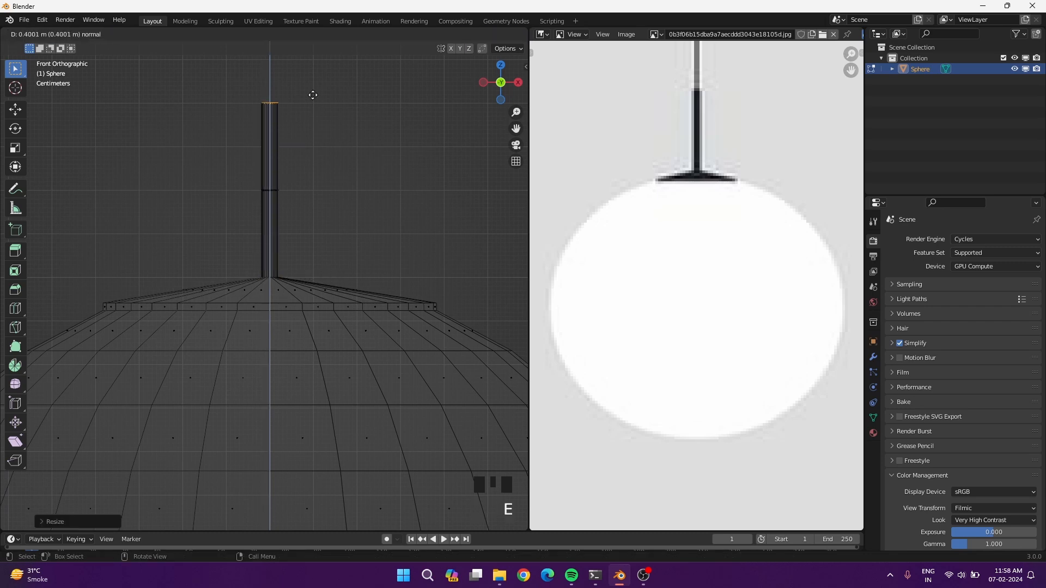
click(311, 435)
scroll(294, 371, down, 6)
scroll(280, 325, up, 13)
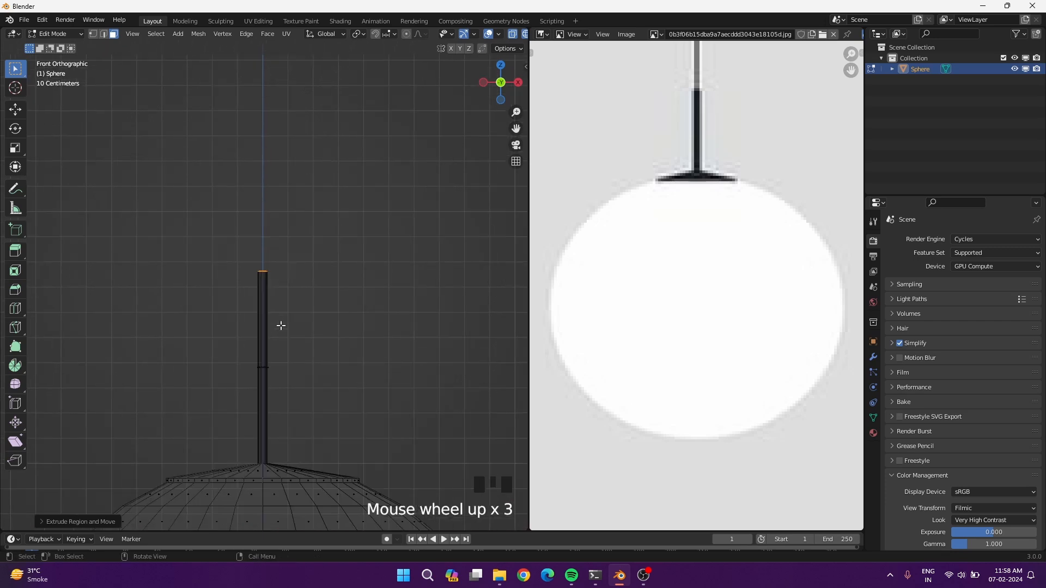
- Inset the stem's top faces twice, making the second inset very thin at about 0.0001 m
middle_drag(310, 297, 301, 343)
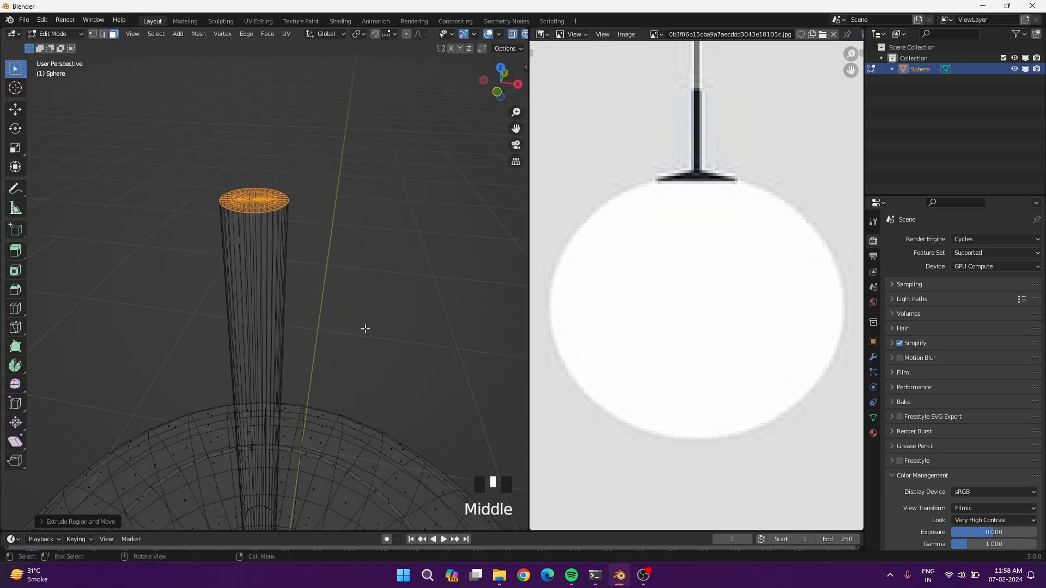
key(i)
click(356, 322)
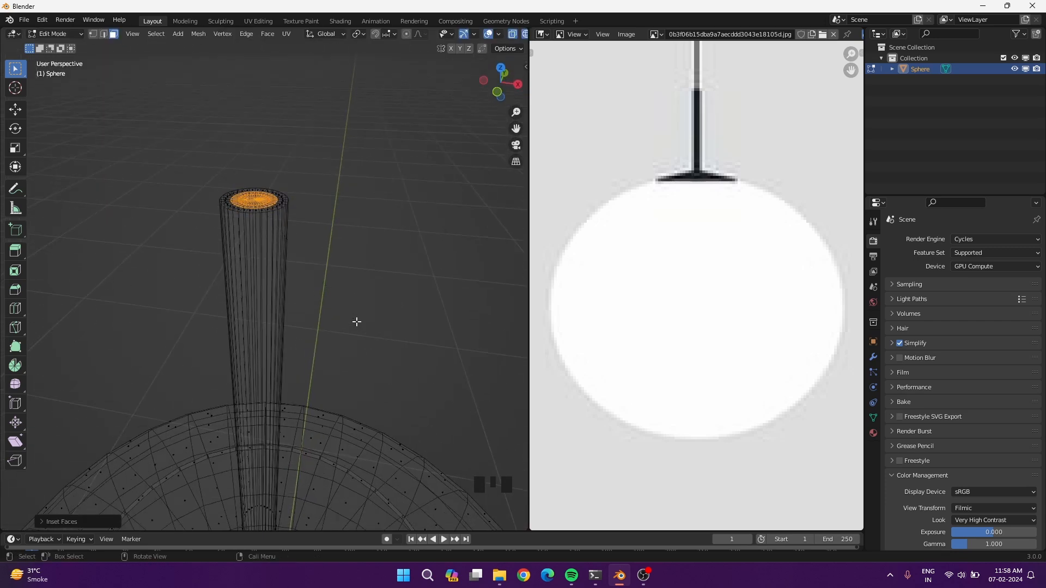
scroll(355, 320, down, 4)
scroll(348, 283, up, 7)
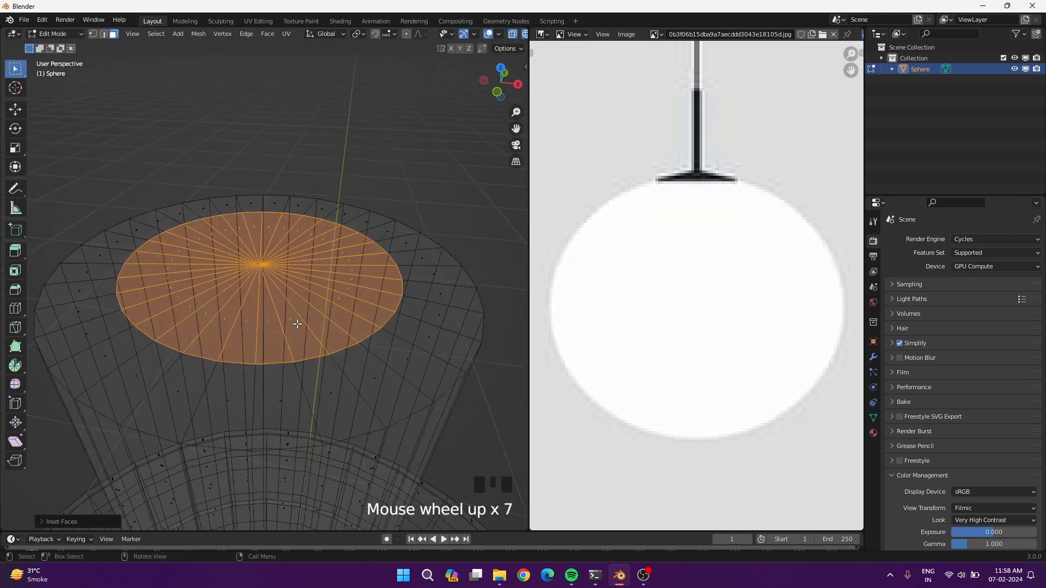
key(i)
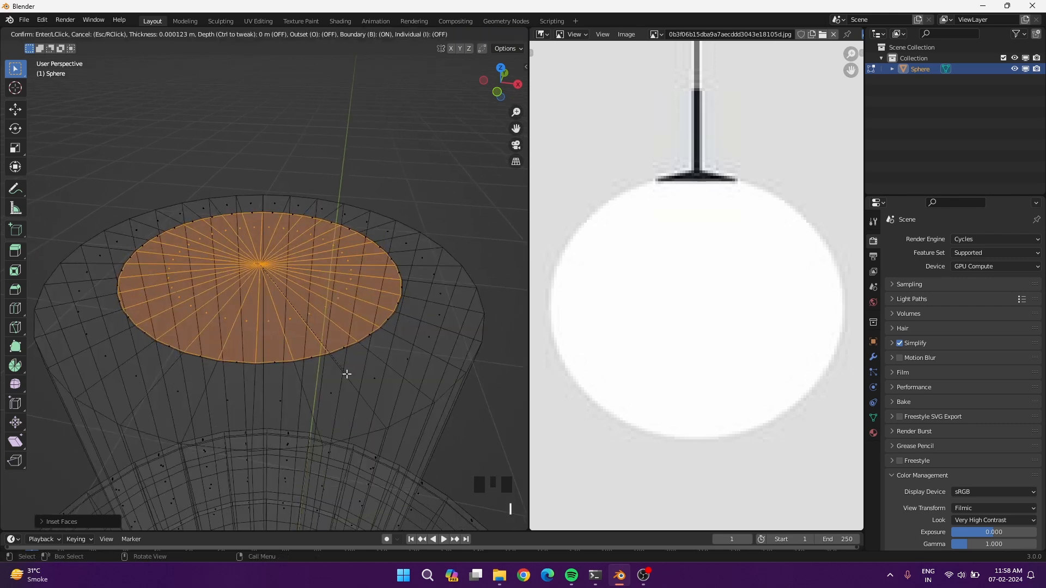
click(346, 374)
- Select only the thin ring around the stem's inner disc and extrude it down into the stem
key(ctrl+KP_Add)
middle_drag(338, 353, 185, 441)
ctrl+click(228, 316)
ctrl+drag(173, 379, 263, 271)
ctrl+drag(229, 363, 312, 271)
ctrl+drag(258, 404, 345, 281)
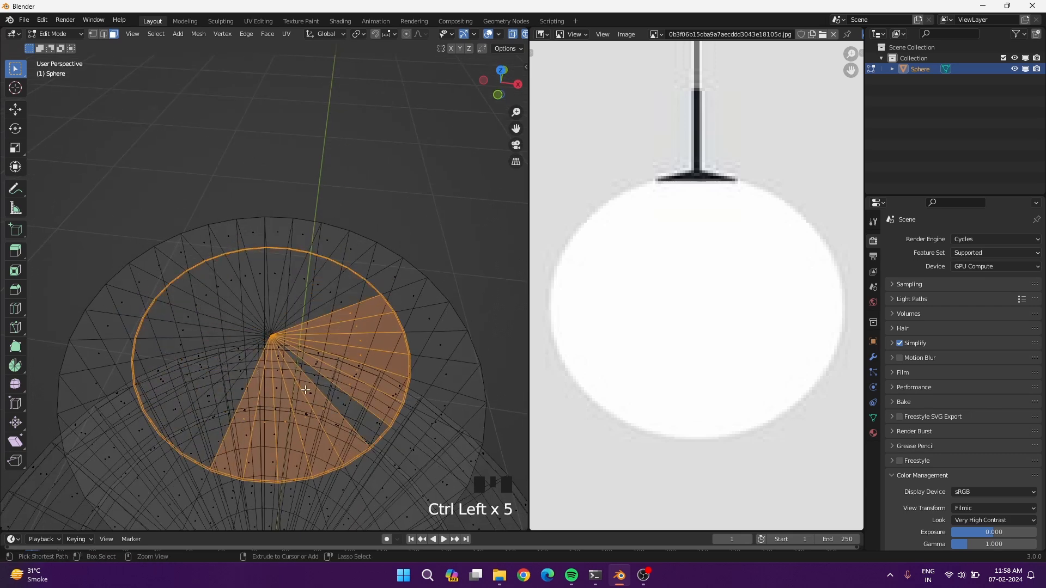
ctrl+drag(341, 390, 361, 308)
ctrl+drag(230, 366, 328, 428)
middle_drag(323, 408, 325, 383)
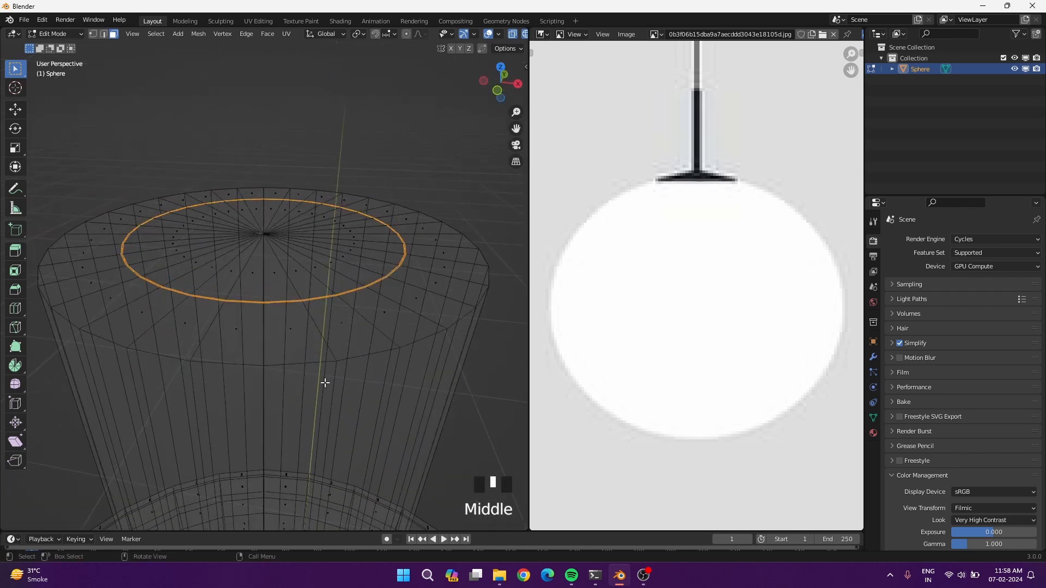
key(e)
click(263, 246)
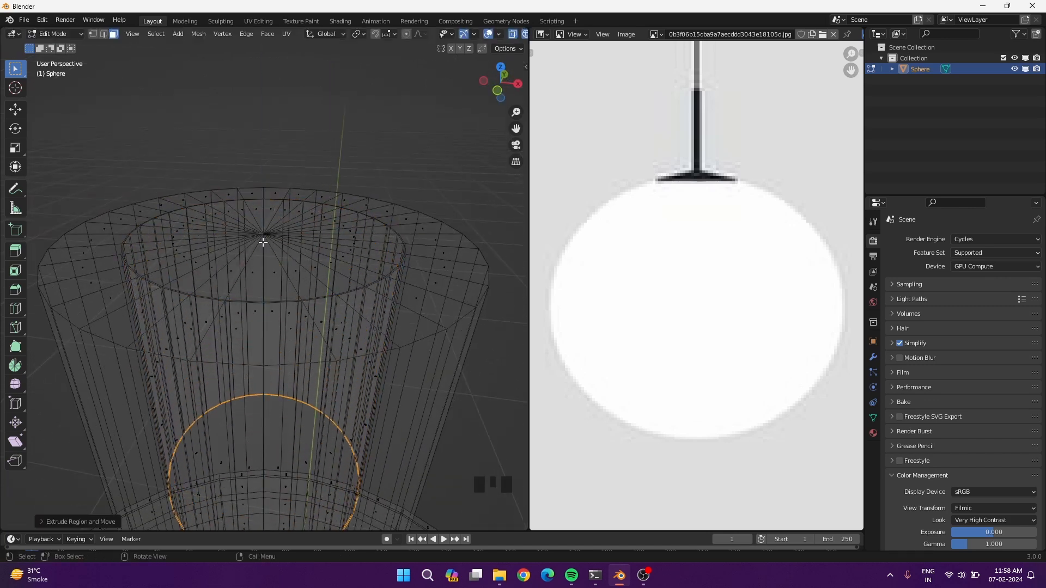
- Switch to solid shading and raise the stem's inner disc straight up along Z to form the long hanging cable
key(z)
click(329, 250)
scroll(287, 261, down, 6)
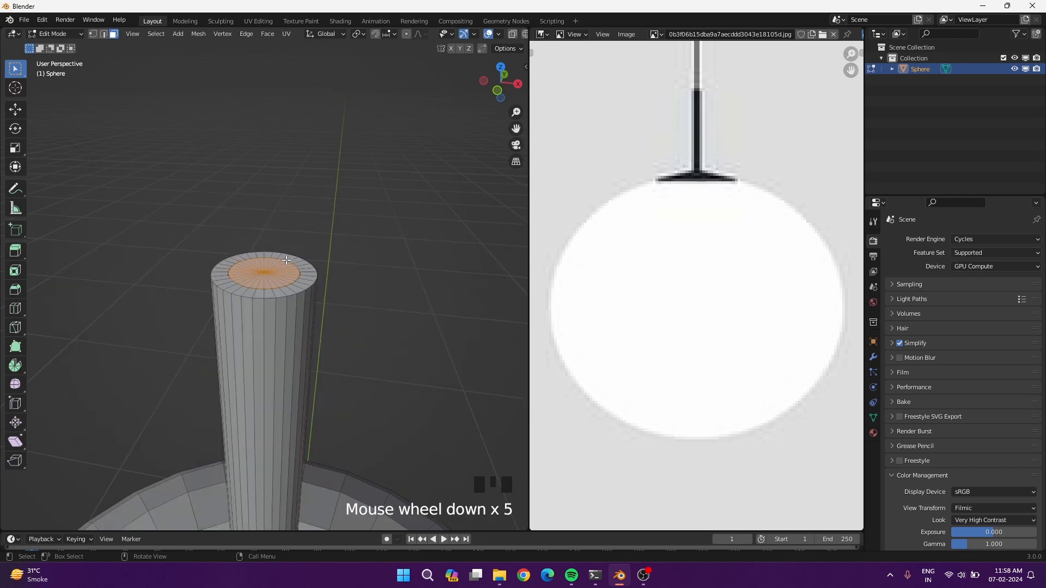
key(g)
click(308, 339)
scroll(307, 339, down, 5)
shift+middle_drag(308, 339, 329, 358)
key(KP_1)
scroll(303, 364, down, 10)
key(g)
key(z)
click(332, 86)
- Extrude the cable's top face upward to add a short end segment
shift+middle_drag(332, 88, 319, 177)
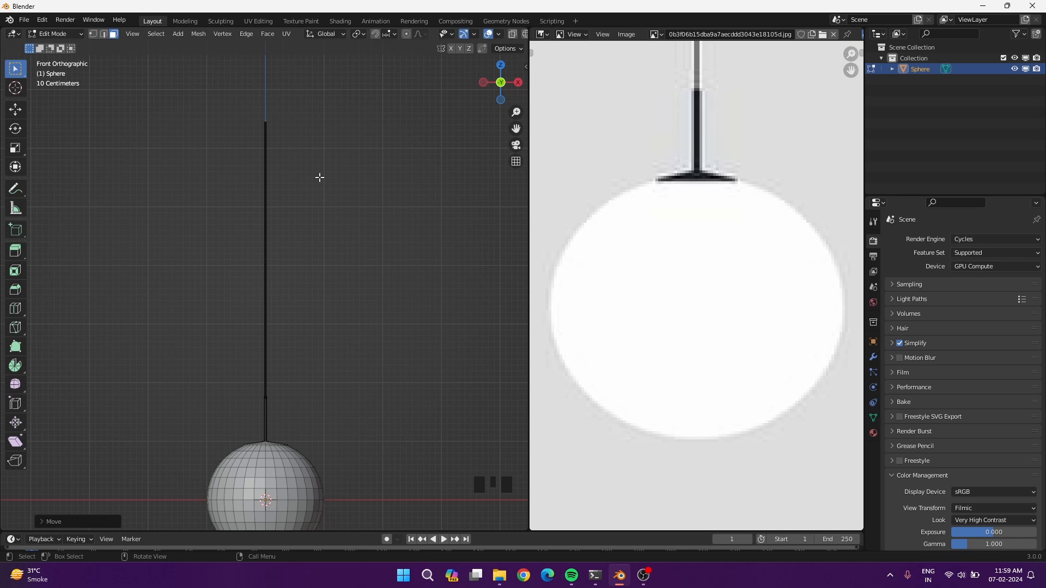
shift+middle_drag(319, 187, 304, 292)
scroll(268, 136, up, 8)
shift+middle_drag(268, 136, 226, 419)
scroll(274, 325, up, 6)
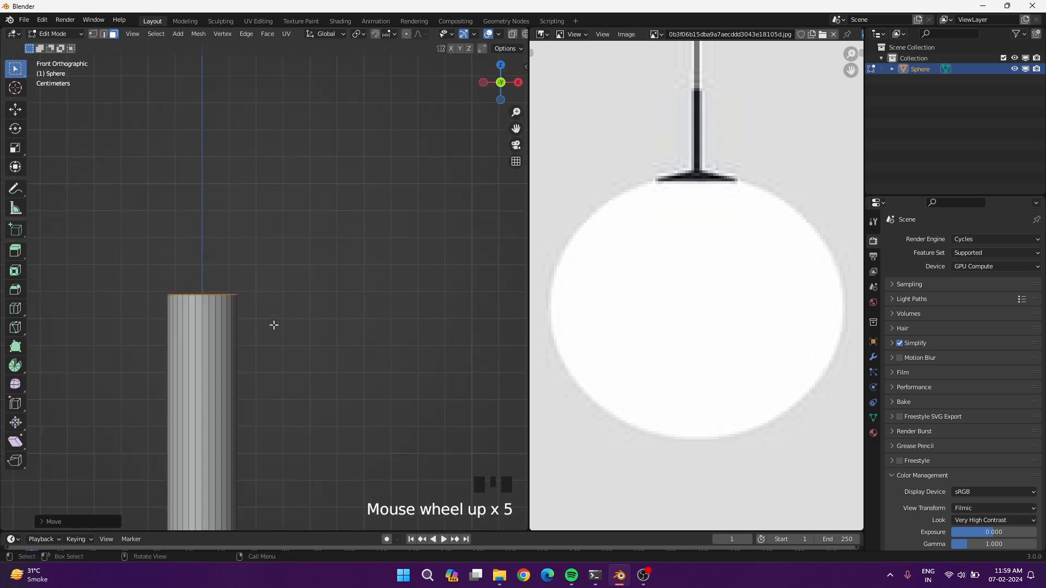
key(e)
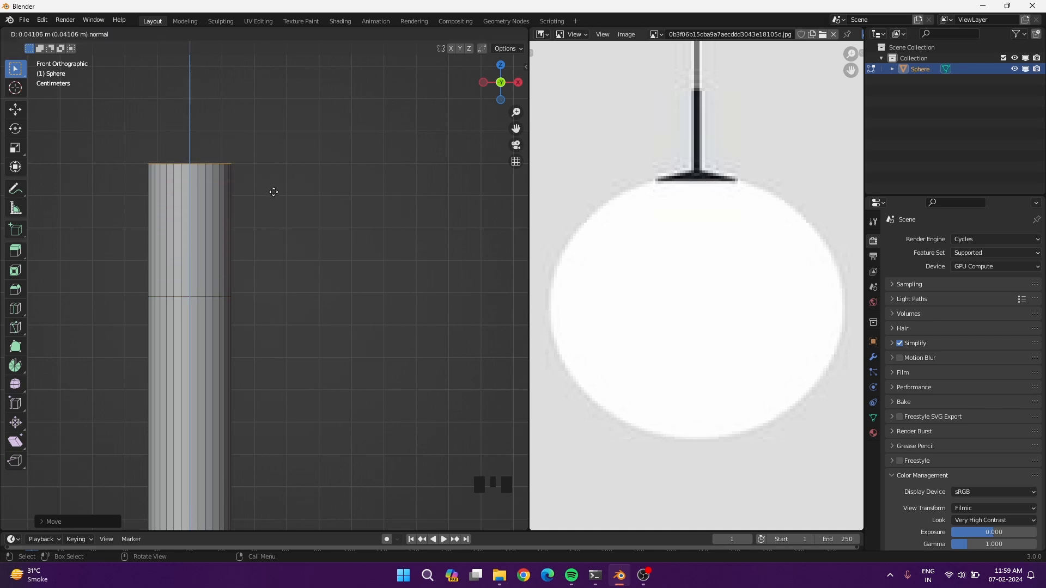
click(273, 93)
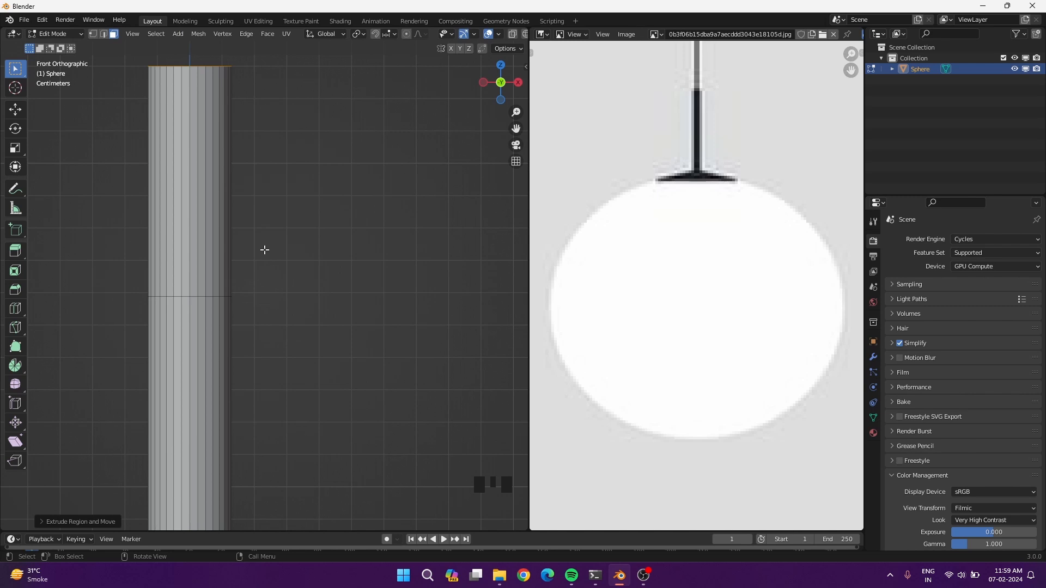
- Select the cable's top end segment and extrude its faces outward along their normals by about 0.0034 m into a collar
drag(94, 196, 320, 211)
key(alt+e)
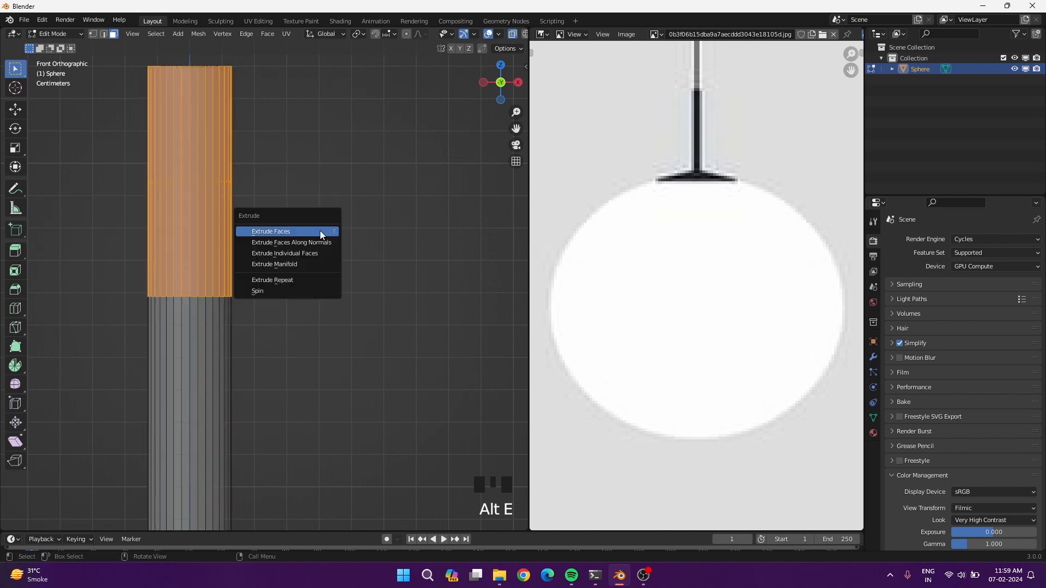
click(322, 242)
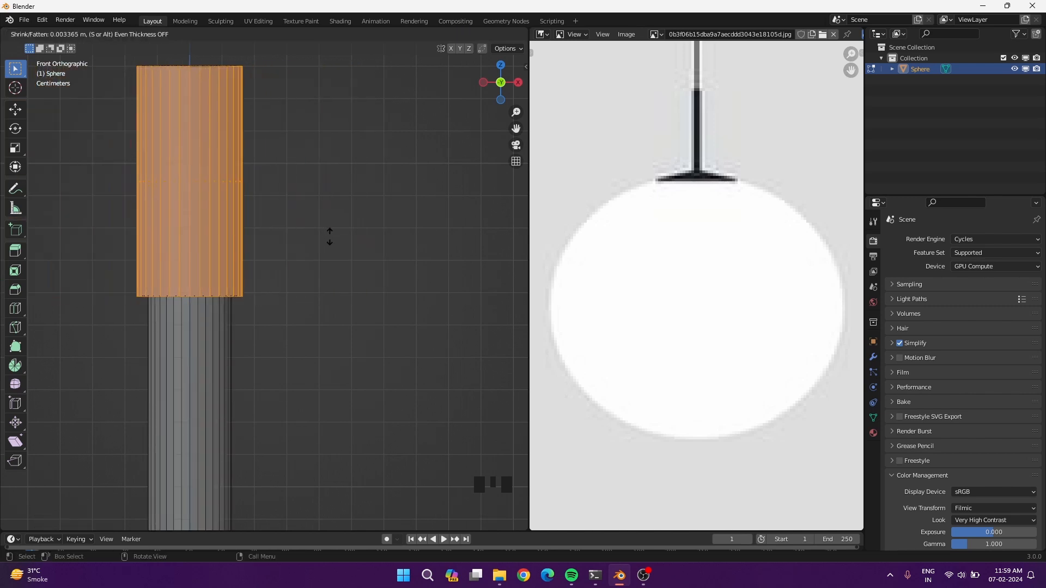
click(329, 233)
shift+middle_drag(330, 233, 340, 343)
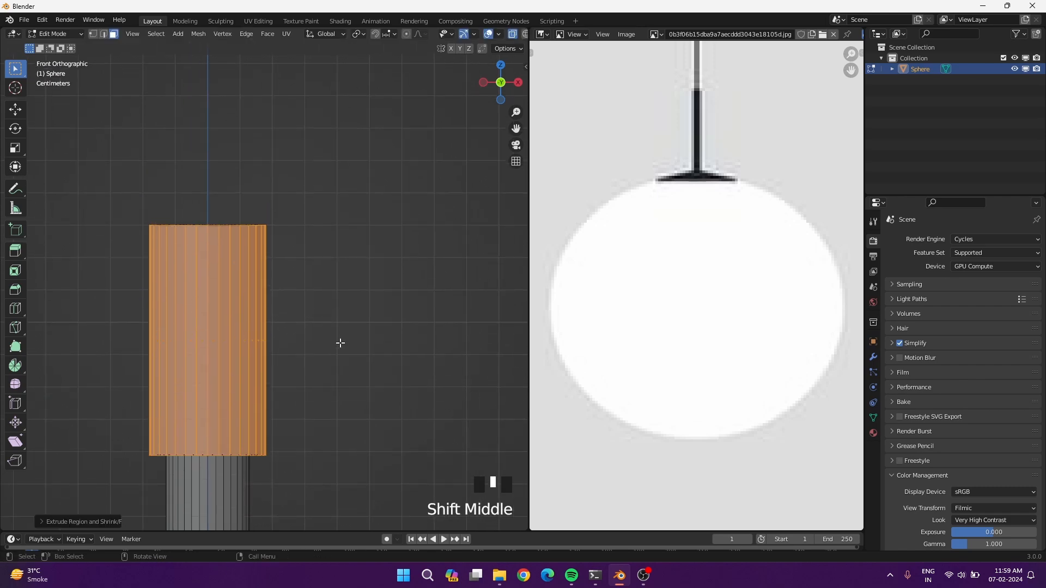
- Return to opaque shading, select the collar's top disc and scale it outward into a wide flat disc
middle_drag(310, 283, 327, 278)
scroll(327, 278, down, 2)
key(z)
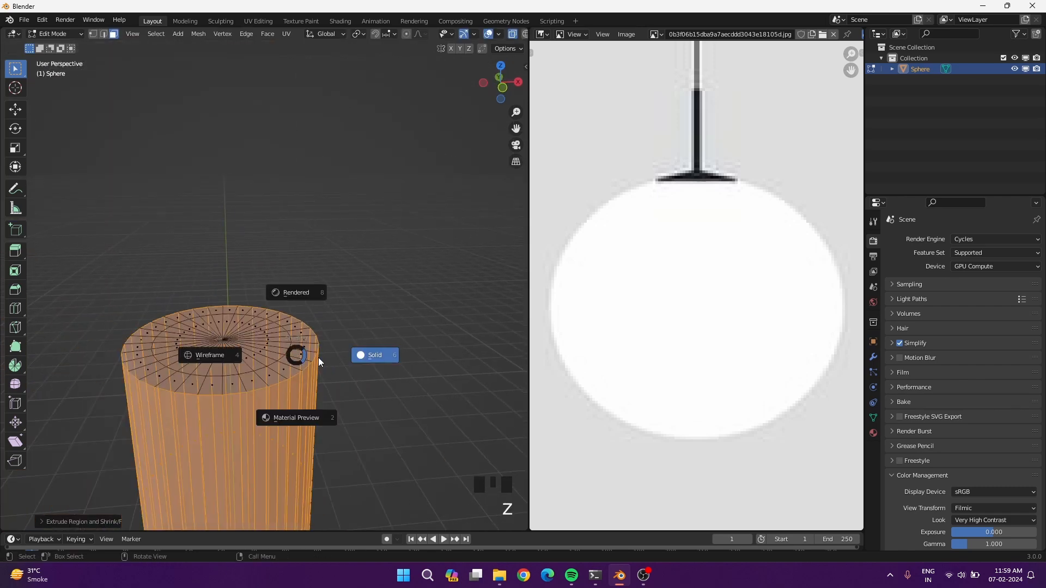
key(alt+z)
click(277, 362)
key(s)
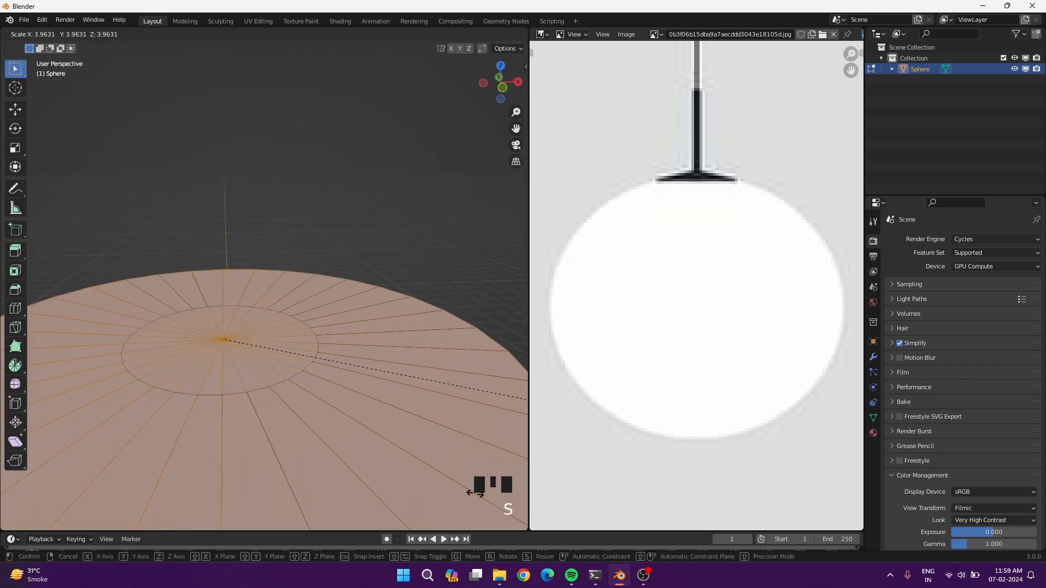
click(341, 391)
scroll(341, 392, down, 6)
middle_drag(342, 392, 329, 341)
scroll(312, 294, up, 1)
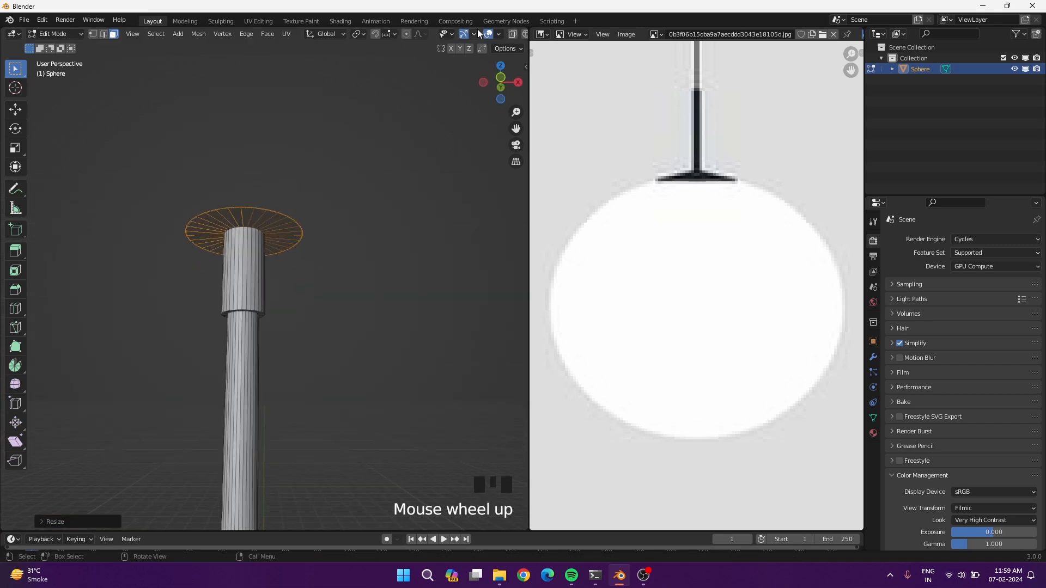
- Display the face normals in the viewport and shorten their indicator lines
click(498, 34)
click(455, 428)
drag(505, 428, 465, 428)
middle_drag(357, 283, 346, 310)
- Scale the flat disc above the collar up further to form a broad ceiling canopy
key(s)
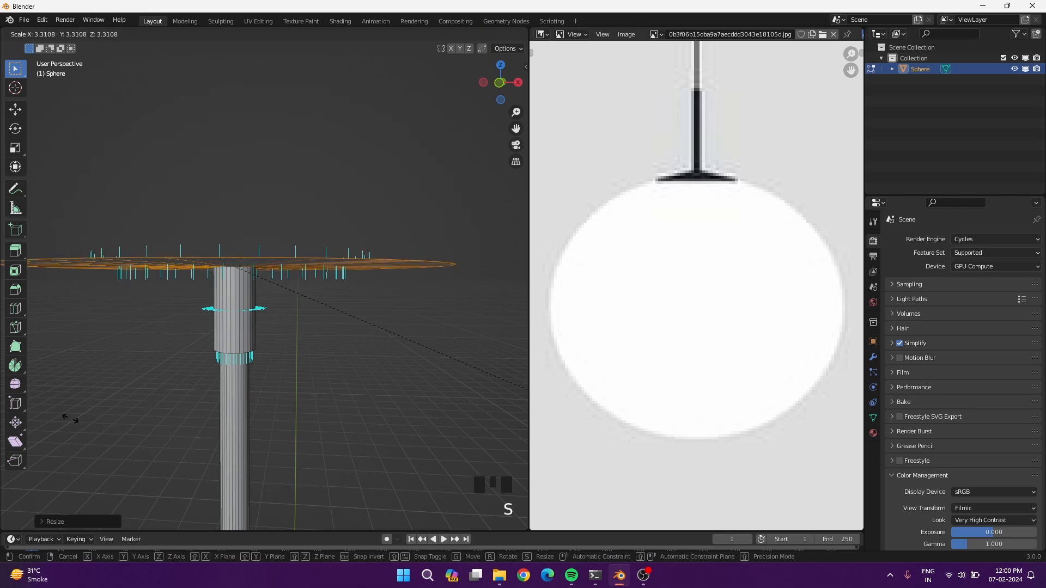
click(158, 388)
scroll(158, 388, down, 3)
- Extrude the canopy disc upward into a thin rim and delete its top faces
middle_drag(158, 388, 161, 342)
key(e)
click(158, 367)
key(x)
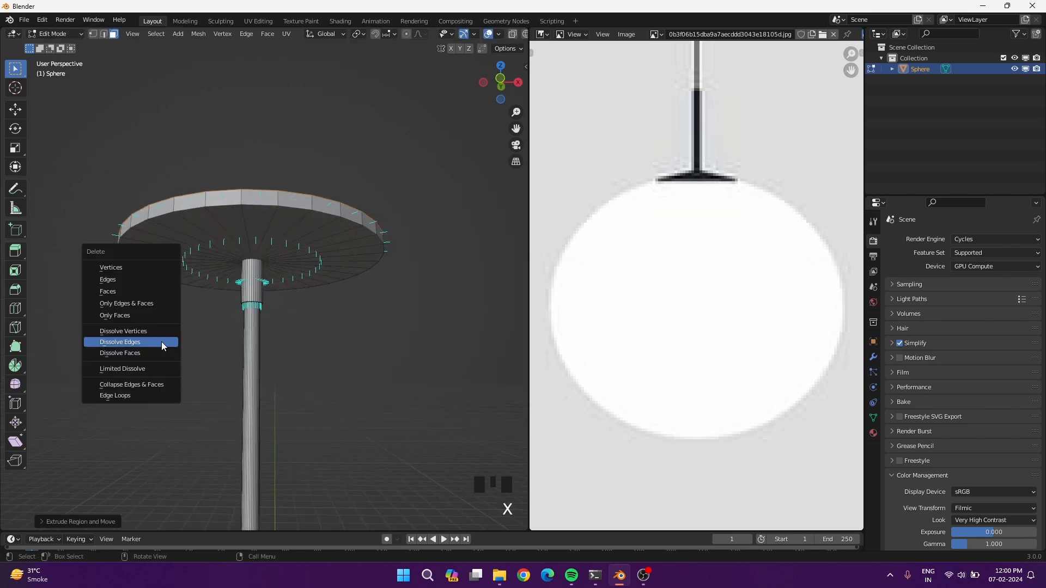
click(133, 288)
middle_drag(224, 243, 216, 301)
- Select the face loop of the canopy's outer rim and scale it outward to widen the canopy
alt+shift+click(216, 302)
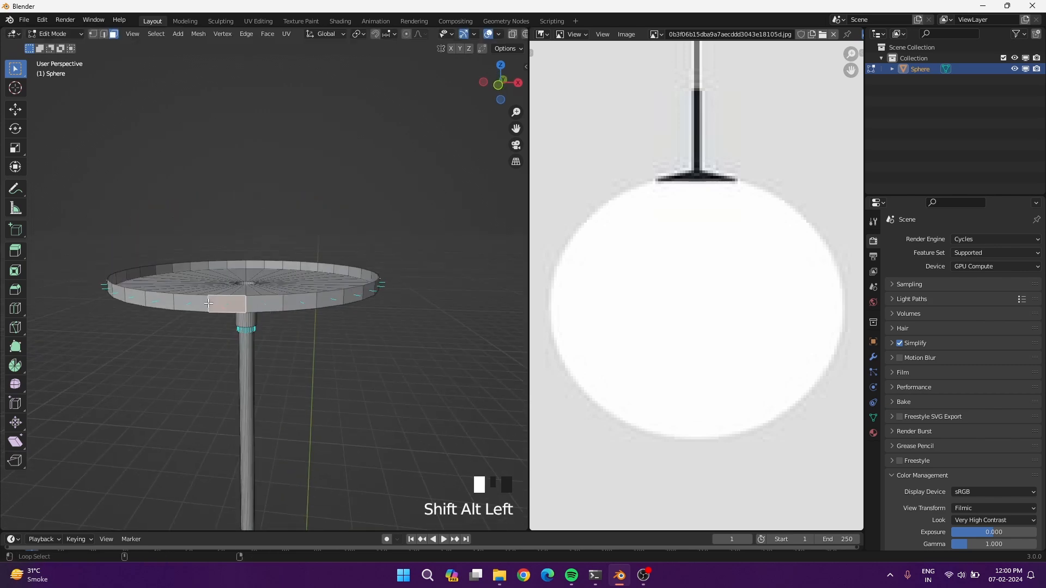
alt+shift+click(218, 305)
key(s)
click(342, 360)
scroll(302, 341, down, 14)
middle_drag(302, 341, 284, 312)
scroll(284, 312, up, 5)
scroll(284, 312, up, 9)
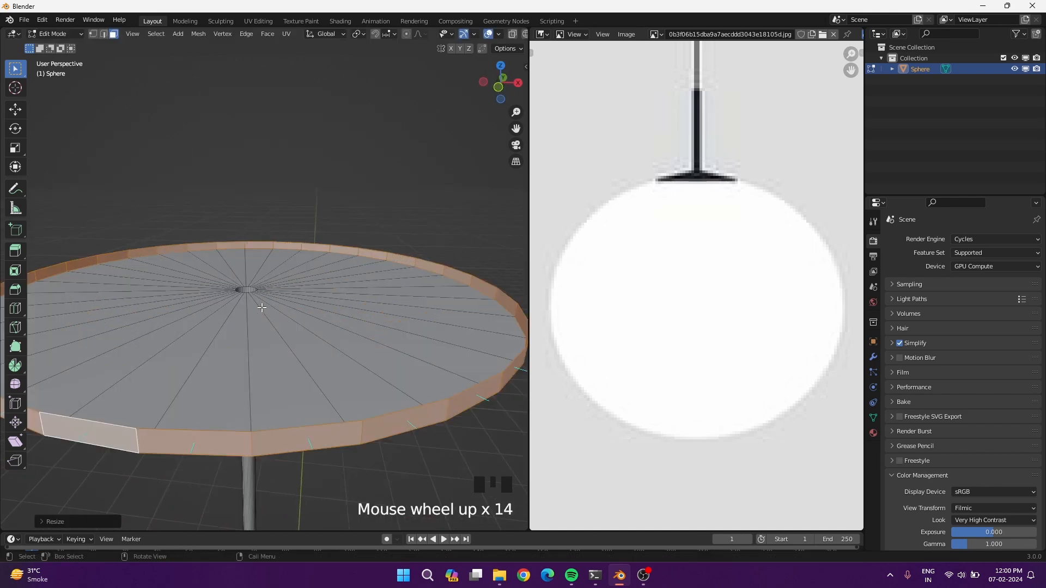
- Hide the face normals in the viewport
click(497, 35)
click(456, 477)
click(497, 35)
click(454, 427)
- Select the edge loop where the collar meets the canopy and move it down along Z so the canopy slopes toward the collar
drag(221, 274, 285, 313)
middle_drag(287, 355, 288, 281)
click(239, 273)
alt+shift+click(254, 253)
scroll(219, 152, up, 6)
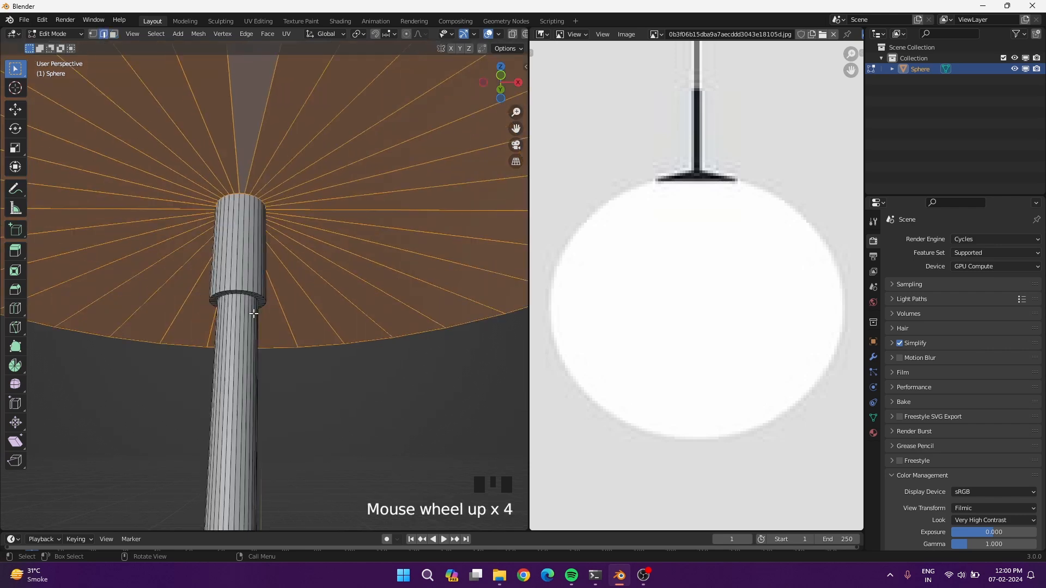
alt+shift+click(235, 166)
click(235, 166)
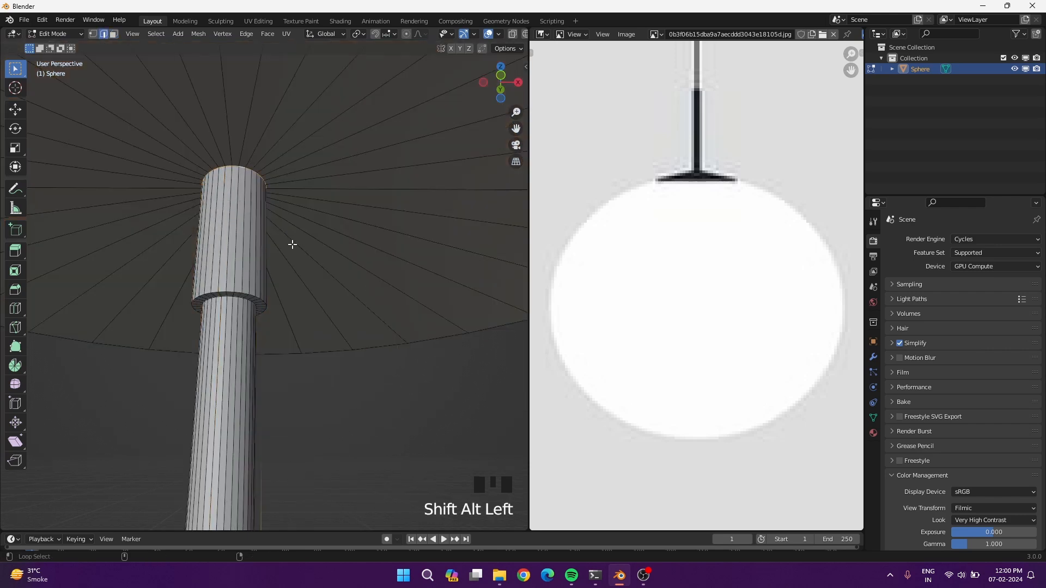
key(g)
key(z)
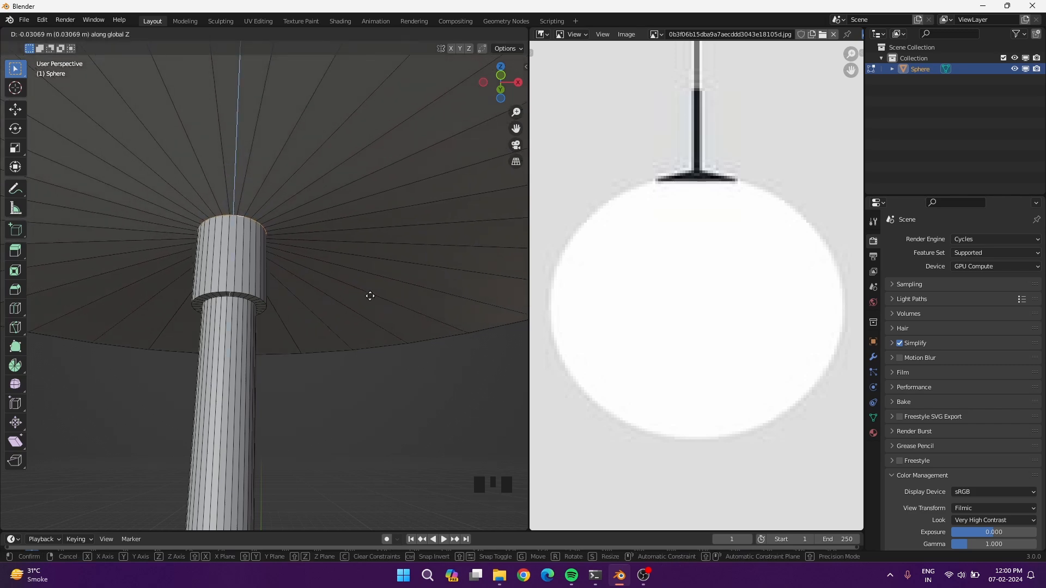
click(292, 250)
- Add a loop cut around the collar's underside, close to the cable
scroll(292, 250, up, 3)
middle_drag(195, 268, 266, 111)
key(ctrl+r)
click(276, 109)
click(283, 117)
- Select the thin face ring around the cable on the collar's underside and extrude it up into the collar
scroll(280, 109, up, 3)
scroll(280, 109, down, 1)
key(KP_Decimal)
key(3)
alt+shift+click(272, 118)
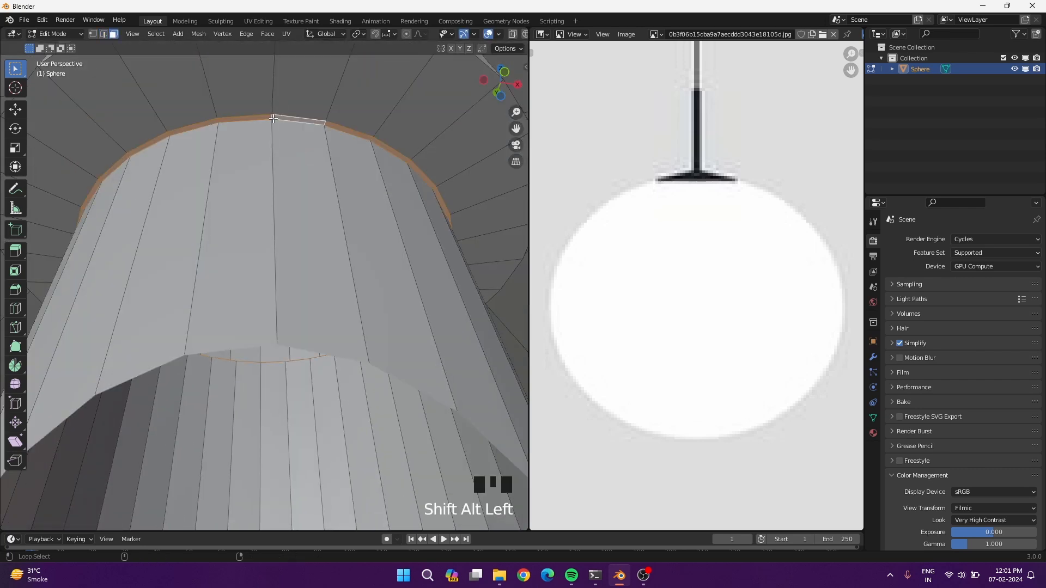
key(e)
click(315, 133)
scroll(307, 159, down, 2)
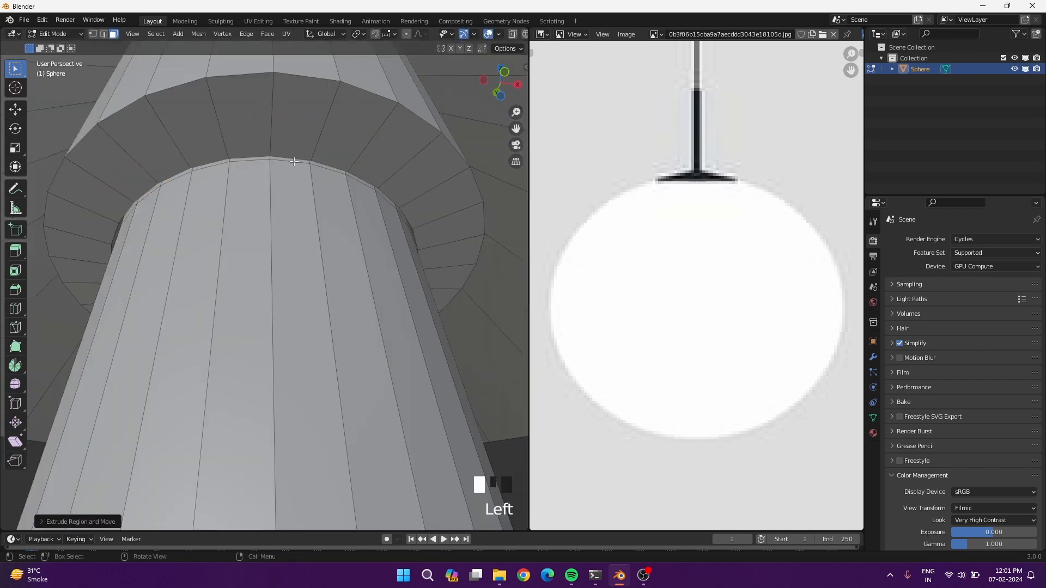
- Dissolve the leftover edge loop around the cable at the collar's underside
click(289, 163)
key(x)
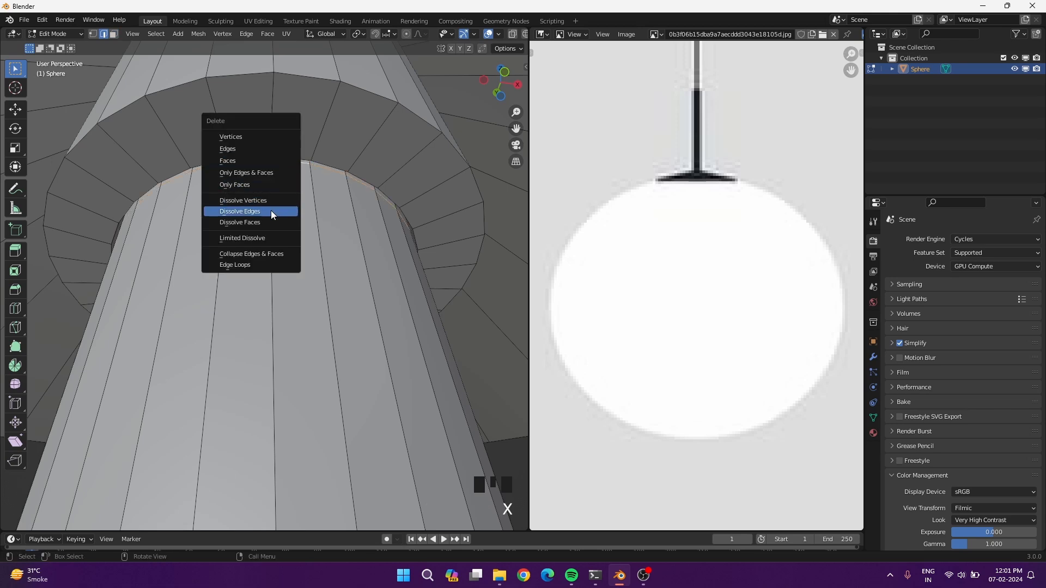
click(283, 203)
- Select the edge loops around the collar's inner opening and the stem's open top and recess, using X-ray
alt+shift+click(322, 163)
key(alt+z)
alt+shift+click(270, 101)
alt+shift+click(286, 104)
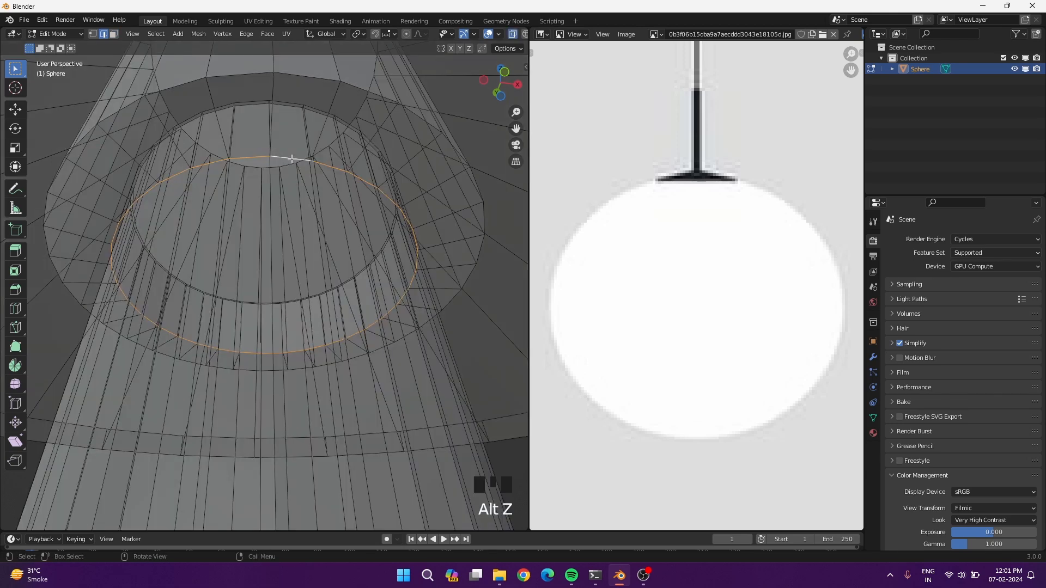
scroll(295, 176, down, 20)
mouse_move(325, 332)
shift+middle_down()
mouse_move(303, 378)
mouse_move(321, 337)
shift+middle_up()
scroll(317, 374, down, 3)
scroll(262, 290, up, 3)
shift+middle_drag(262, 289, 283, 300)
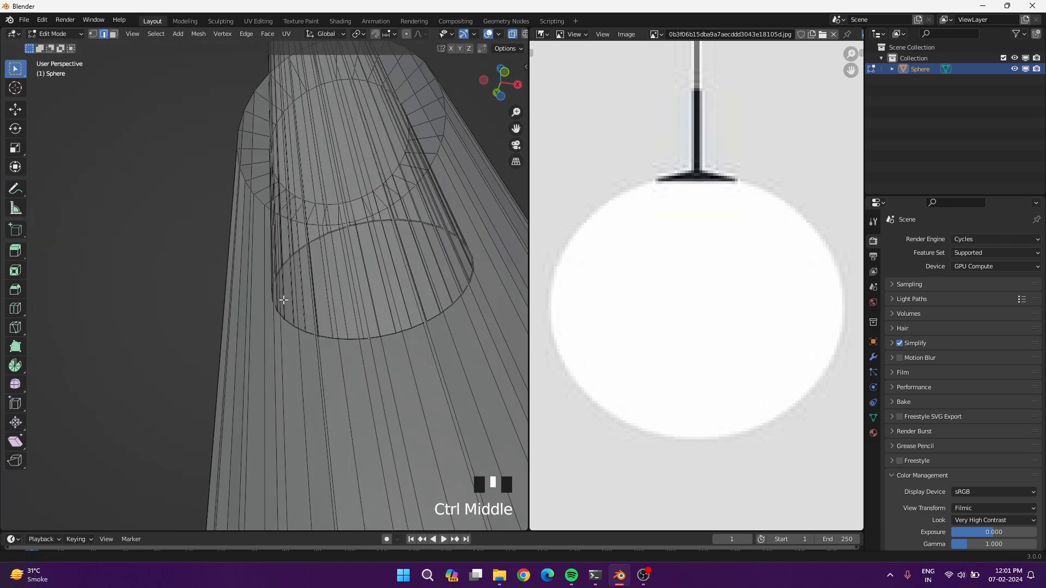
alt+shift+click(327, 339)
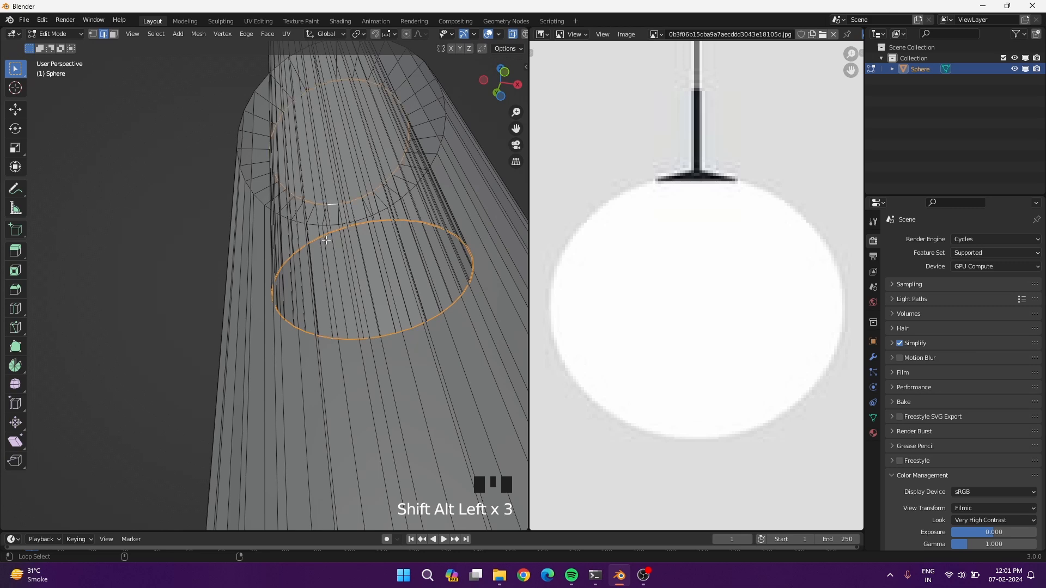
key(alt+z)
middle_drag(360, 310, 217, 233)
scroll(279, 235, up, 14)
scroll(266, 256, up, 16)
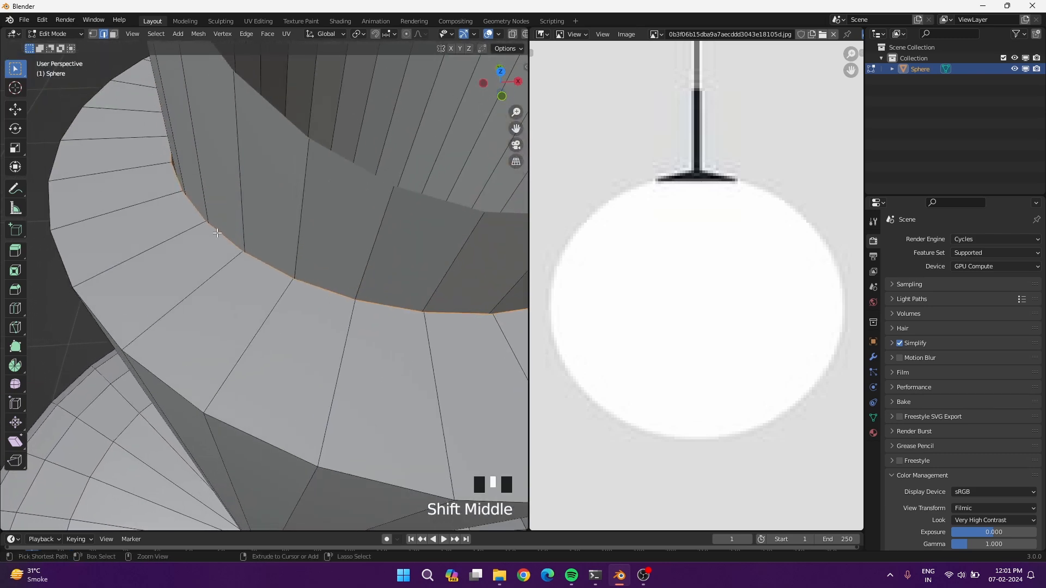
key(ctrl+b)
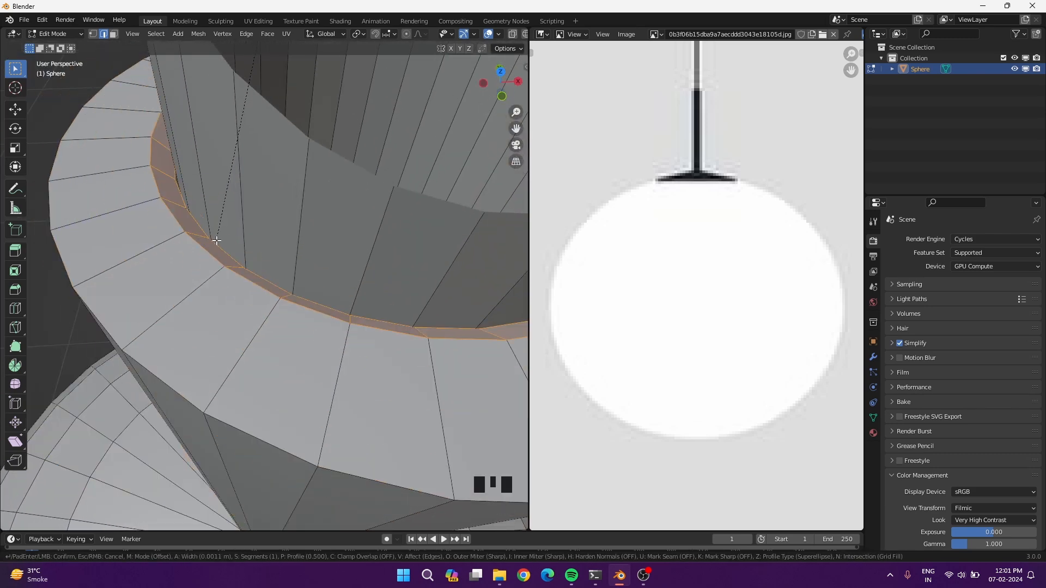
scroll(216, 243, up, 1)
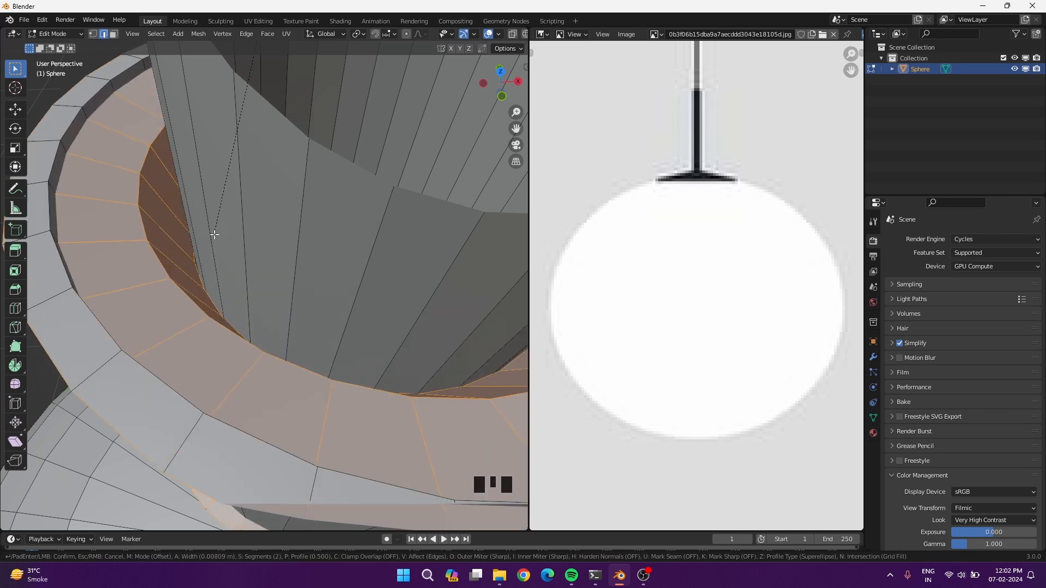
right_click(215, 236)
- Bevel the inner edge loop of the stem's open top very slightly with 2 segments, working in front wireframe view
key(KP_1)
key(z)
click(151, 238)
shift+middle_drag(152, 289, 243, 243)
scroll(336, 215, up, 2)
key(ctrl+z)
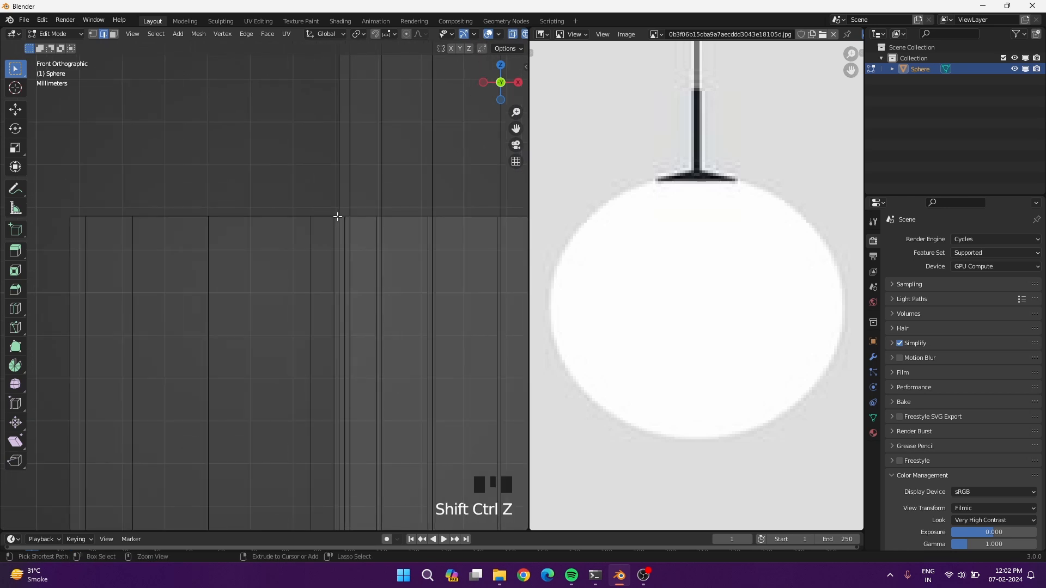
key(ctrl+b)
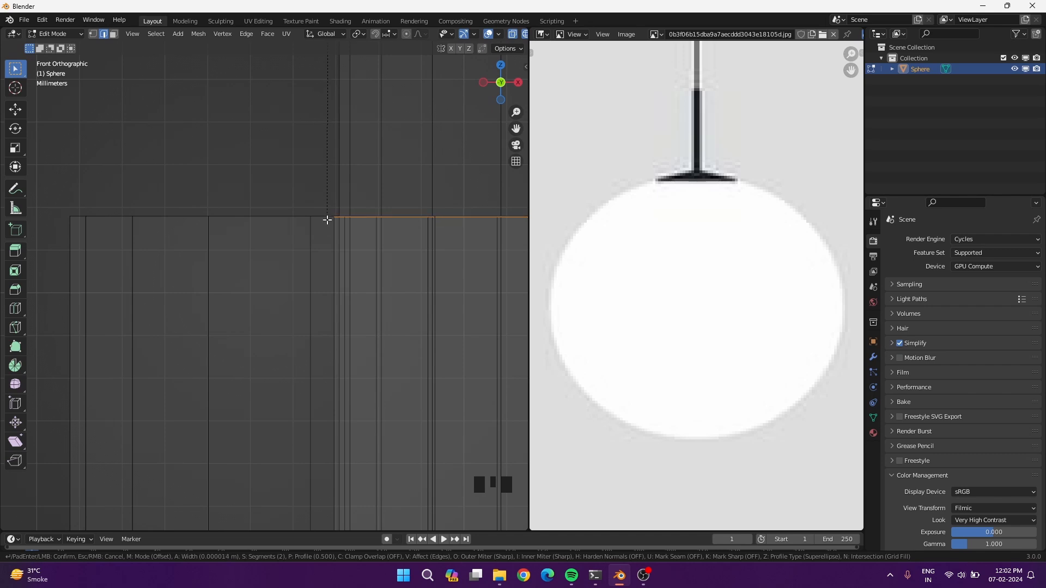
click(327, 220)
- Examine the stem's outer top edge and the edges of its inner recess in wireframe
alt+shift+click(144, 229)
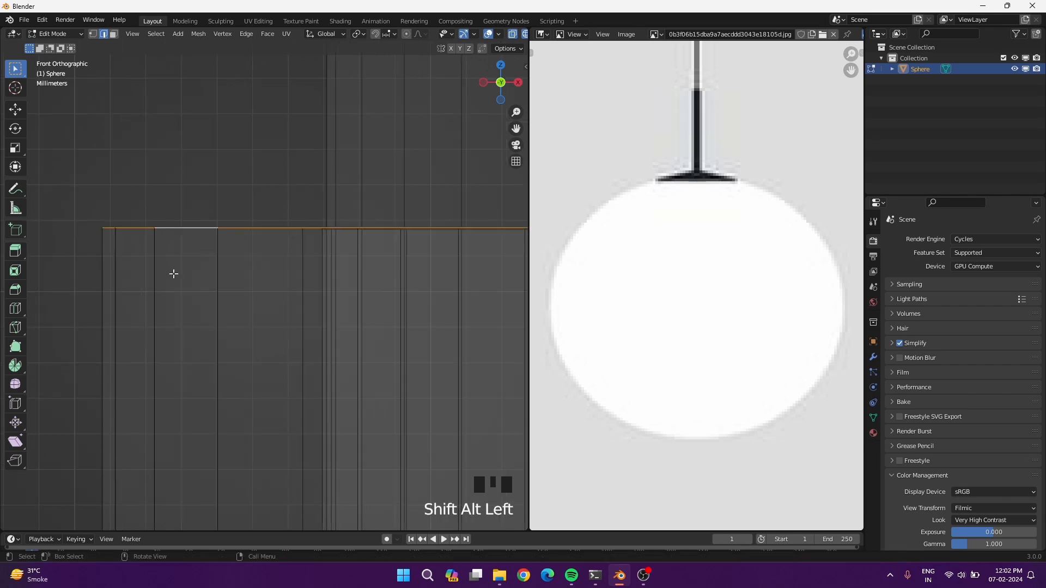
middle_drag(173, 274, 265, 314)
shift+scroll(275, 354, up, 1)
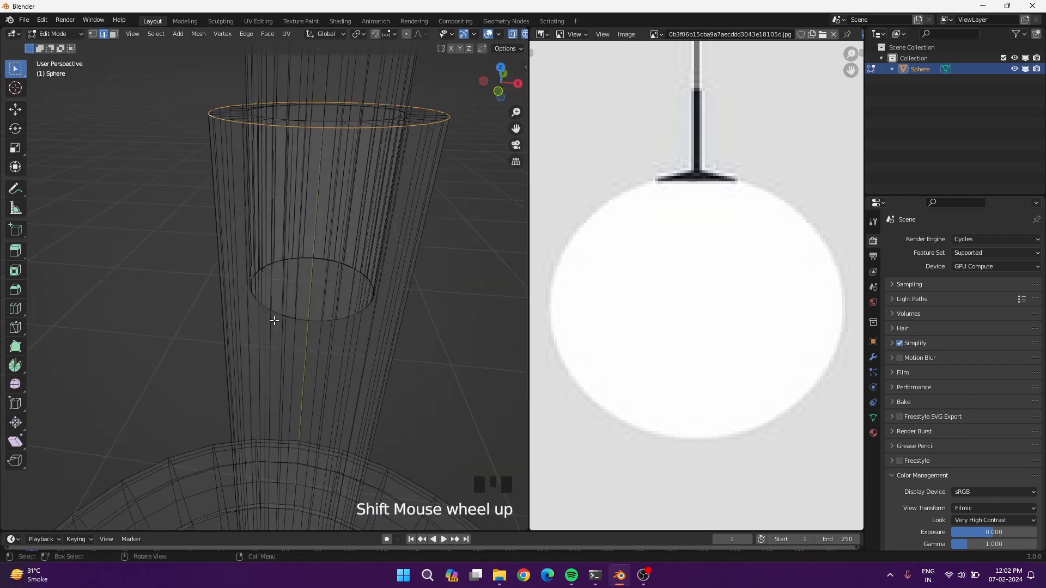
scroll(269, 339, up, 20)
click(267, 358)
key(KP_Decimal)
middle_drag(287, 304, 223, 225)
scroll(249, 269, up, 6)
scroll(256, 271, down, 20)
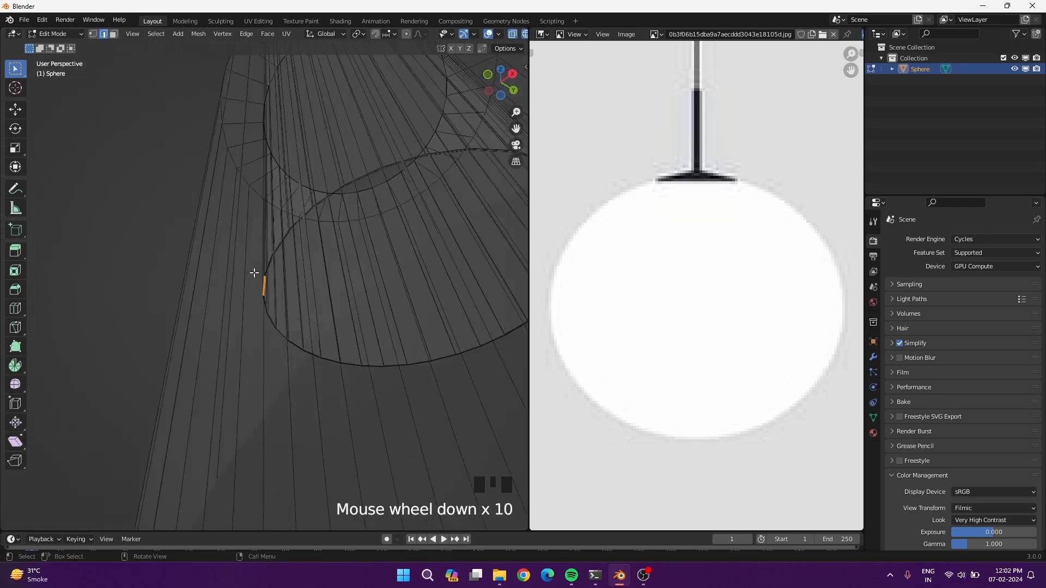
middle_drag(257, 255, 233, 313)
scroll(242, 204, up, 9)
click(227, 170)
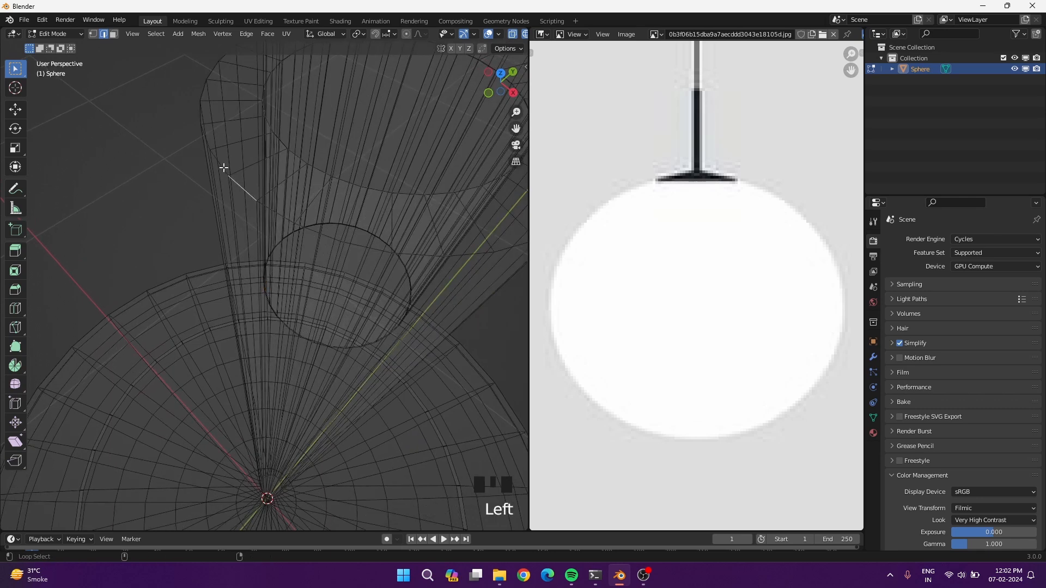
scroll(229, 229, down, 20)
middle_drag(273, 179, 290, 134)
scroll(264, 236, up, 6)
shift+middle_drag(264, 236, 299, 365)
- Select the collar's bottom edge loop and the canopy's rim edge loop in front view and bevel them slightly with 2 segments
key(KP_1)
shift+middle_drag(309, 330, 364, 248)
scroll(248, 275, up, 13)
scroll(276, 154, up, 6)
shift+middle_drag(275, 154, 185, 341)
scroll(100, 238, up, 5)
shift+middle_drag(101, 238, 199, 320)
scroll(234, 133, up, 4)
alt+shift+click(234, 134)
scroll(199, 320, up, 4)
scroll(203, 322, down, 16)
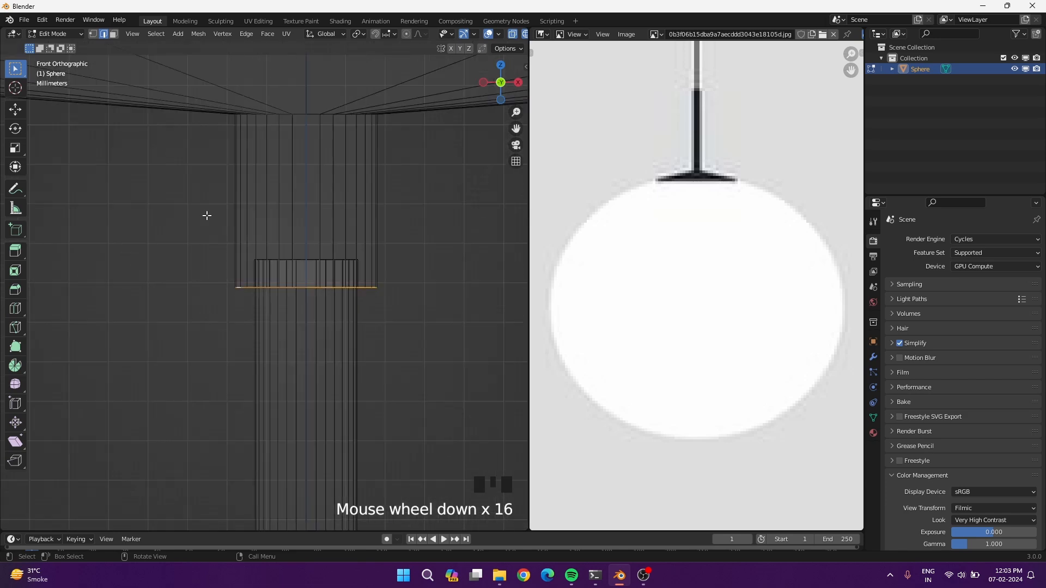
shift+middle_drag(210, 269, 220, 287)
alt+shift+click(250, 129)
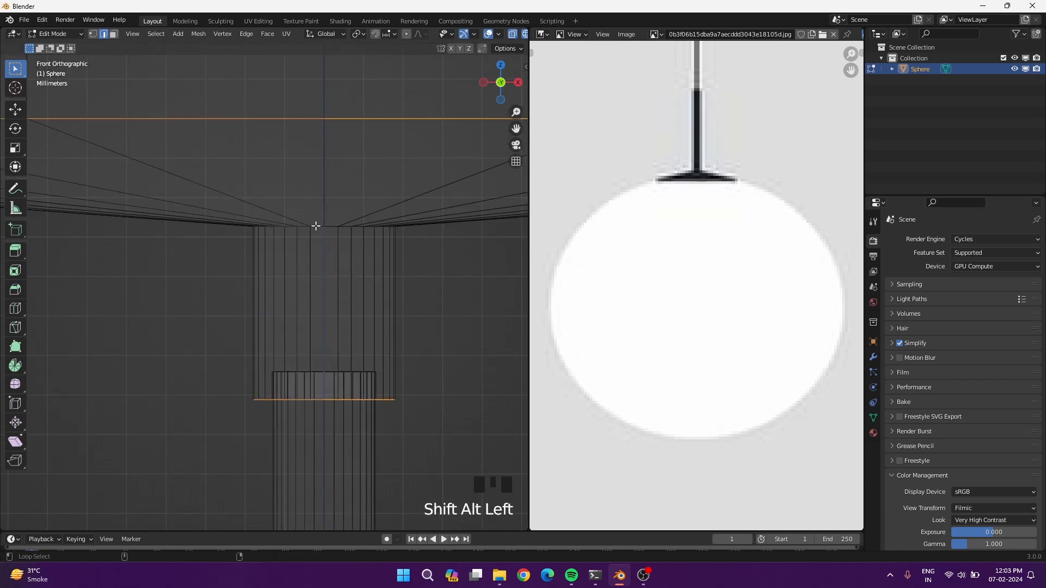
scroll(257, 262, down, 6)
scroll(425, 381, up, 7)
key(ctrl+b)
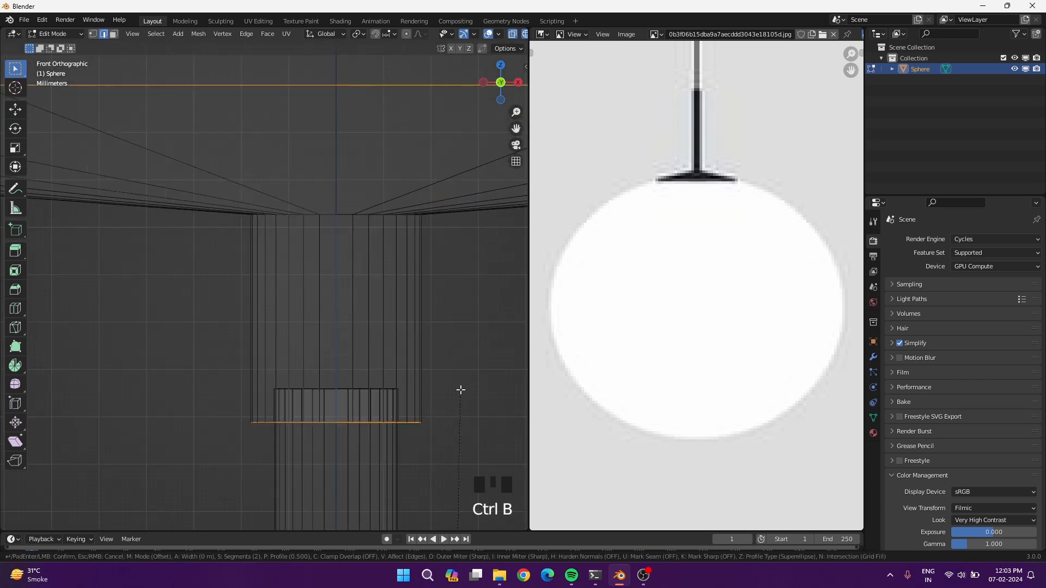
click(476, 349)
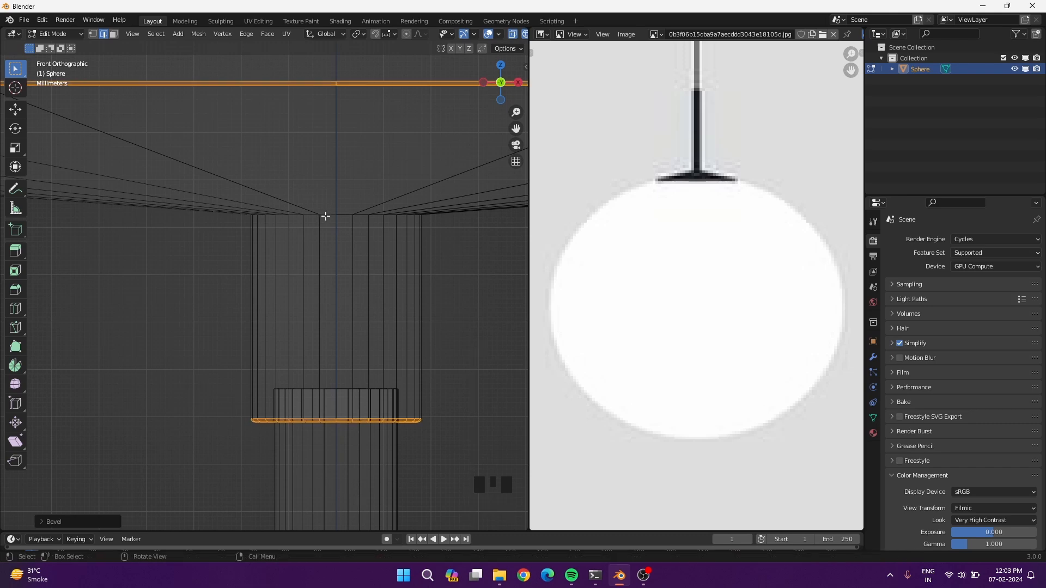
- Bevel the edge loop where the collar meets the canopy with 4 segments to form a smooth flare
click(325, 216)
alt+shift+click(325, 215)
key(ctrl+b)
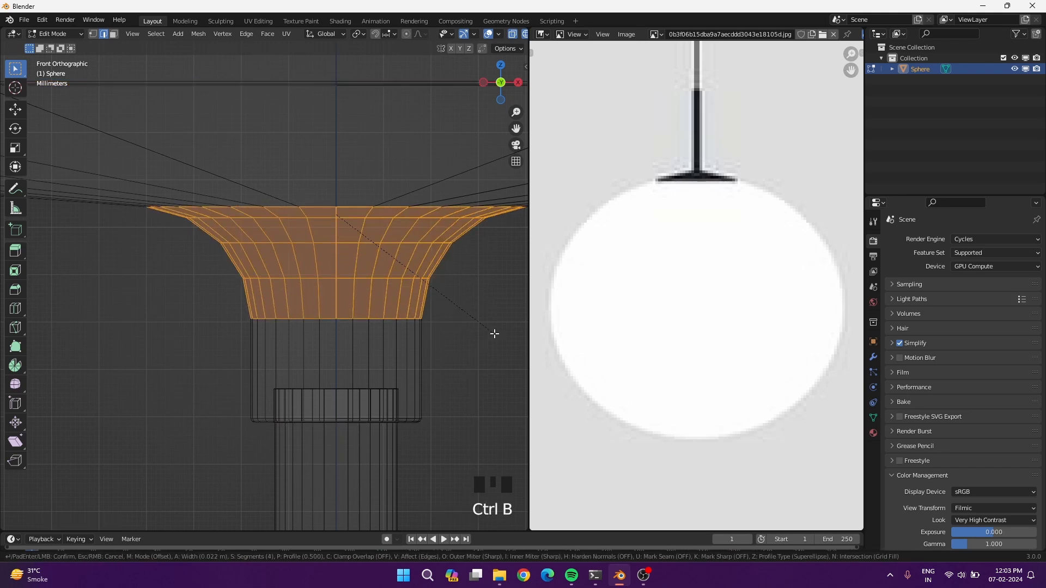
click(436, 317)
scroll(380, 307, down, 5)
scroll(380, 308, down, 11)
- Show the lamp in solid perspective view and select the edge loop along the cap's bottom rim
shift+middle_drag(313, 355, 284, 304)
click(284, 304)
key(KP_Decimal)
click(362, 204)
middle_drag(362, 203, 330, 262)
key(z)
click(267, 340)
alt+shift+click(266, 340)
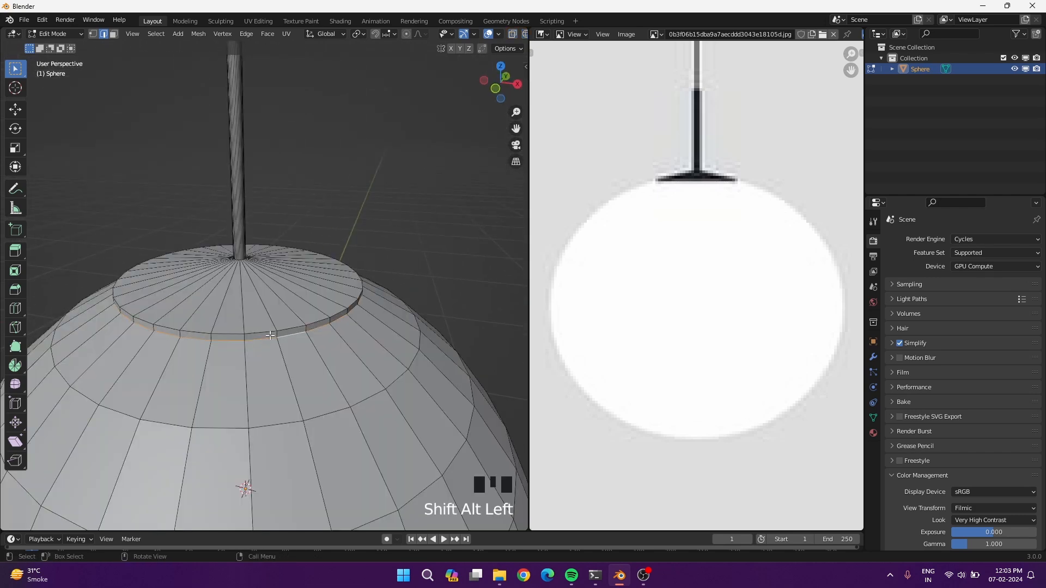
- Try bevelling the cap's bottom rim edge loop slightly with 2 segments, and undo it
scroll(269, 338, up, 3)
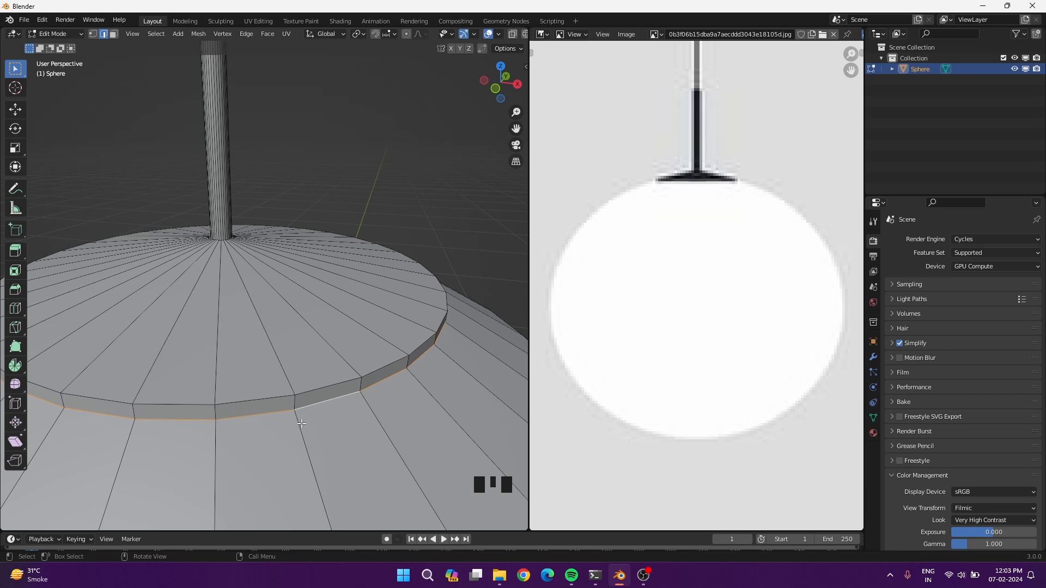
key(ctrl+b)
scroll(318, 439, down, 2)
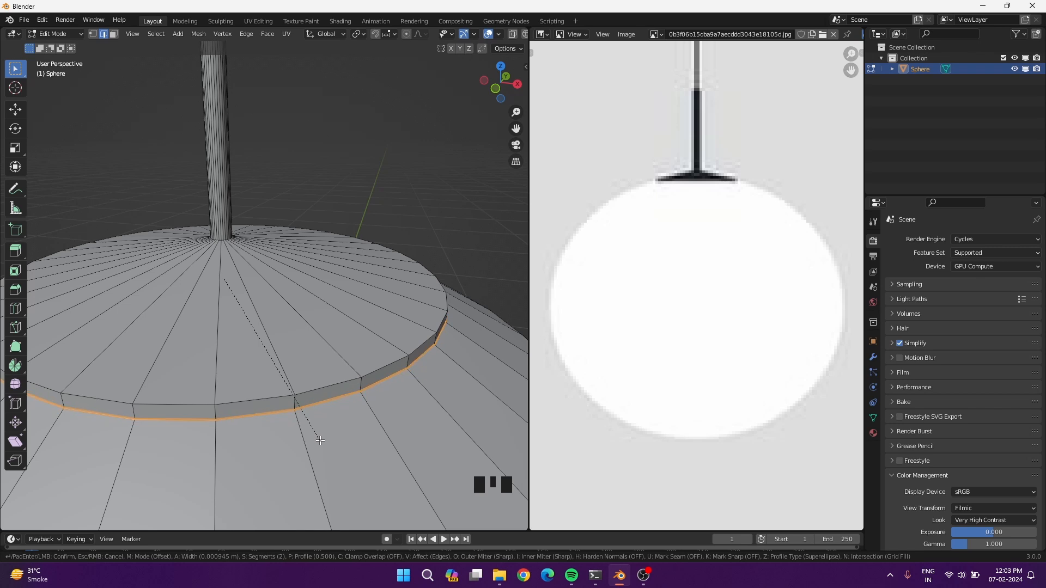
shift+middle_drag(319, 439, 396, 327)
scroll(327, 382, up, 3)
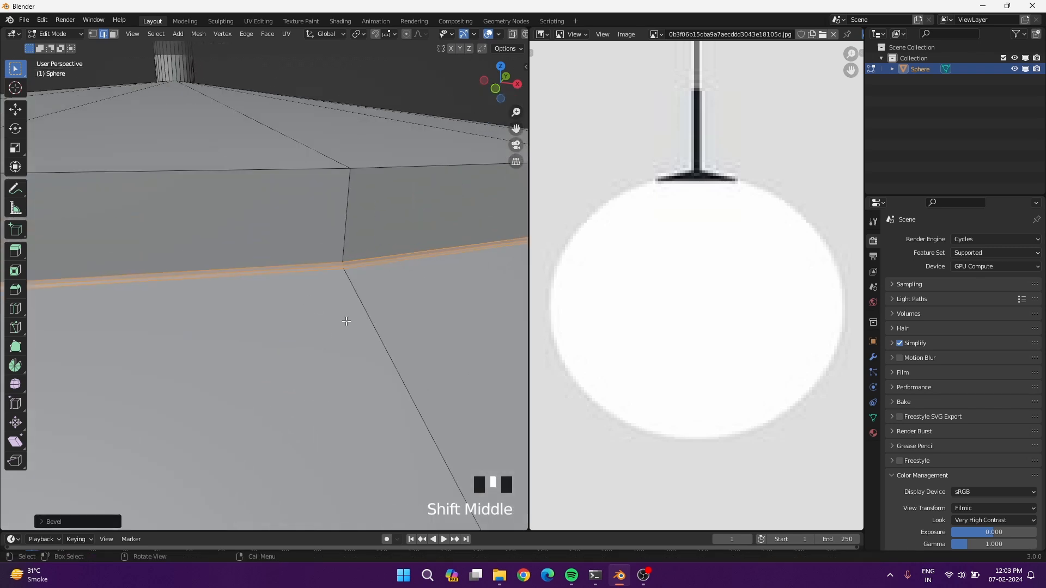
key(ctrl+z)
- Bevel the cap's bottom rim loop very narrowly and scale its middle loop inward to about 0.97, forming a seam groove
key(ctrl+KP_Subtract)
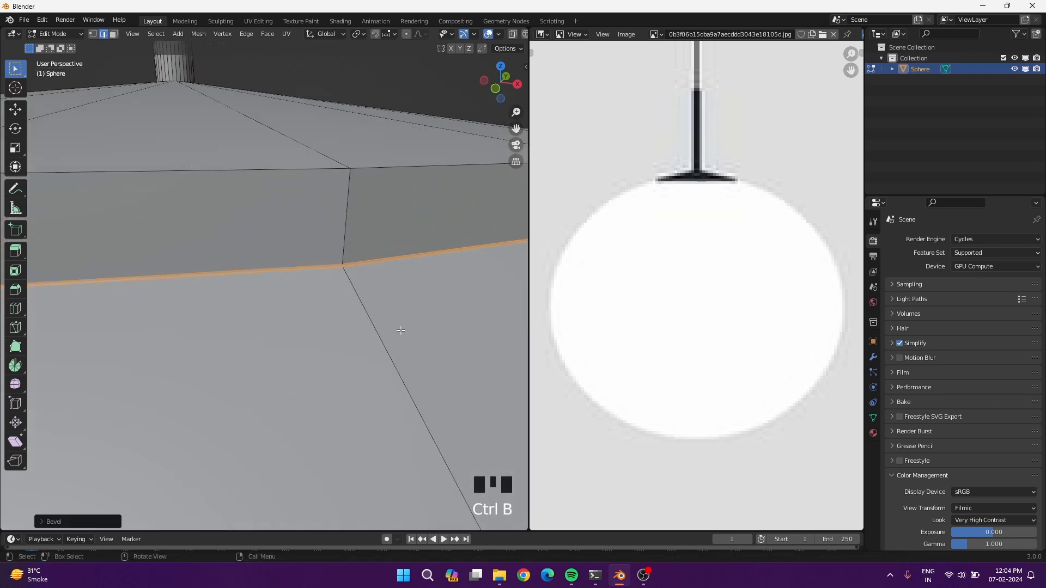
key(alt+s)
right_click(407, 330)
key(s)
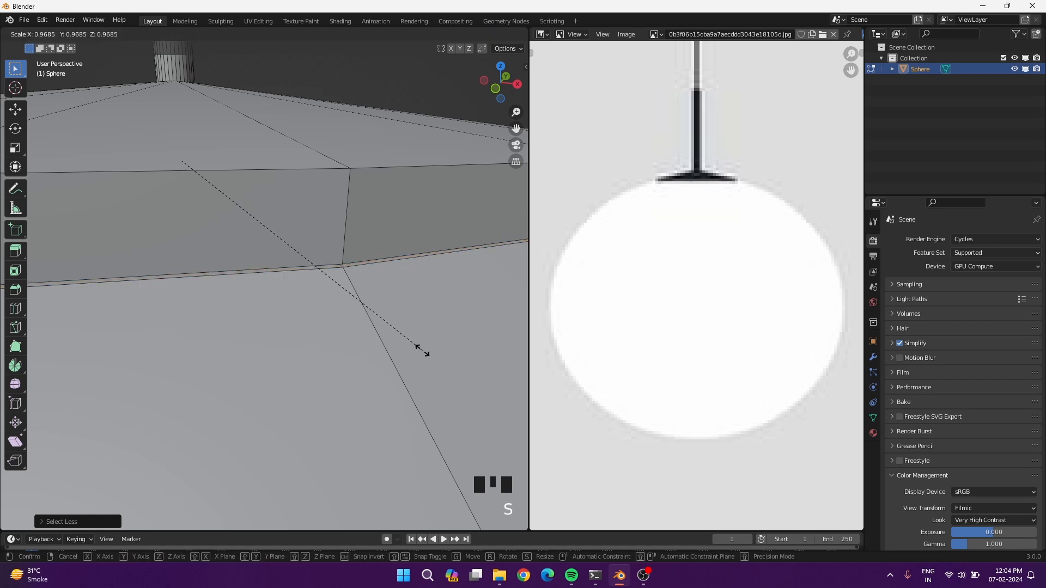
click(421, 350)
- Select the edge loops of the seam groove between cap and globe through X-ray and bevel them very slightly with 2 segments
key(alt+z)
alt+shift+click(375, 276)
alt+shift+click(374, 275)
key(ctrl+b)
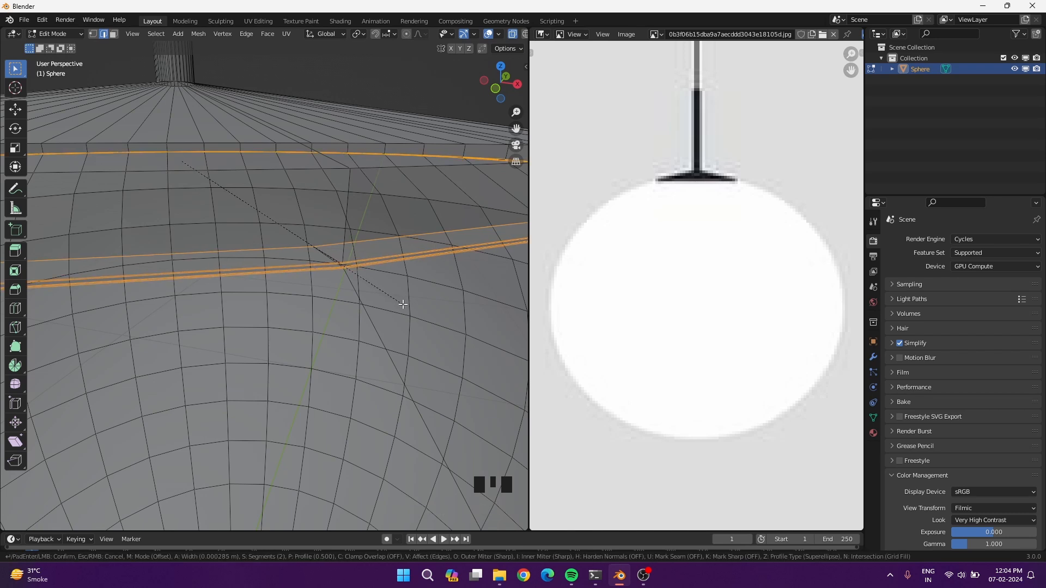
click(404, 304)
- Bevel the cap's upper rim edge loop with 2 segments to round it
key(alt+z)
click(330, 163)
alt+shift+click(330, 162)
key(ctrl+b)
click(455, 390)
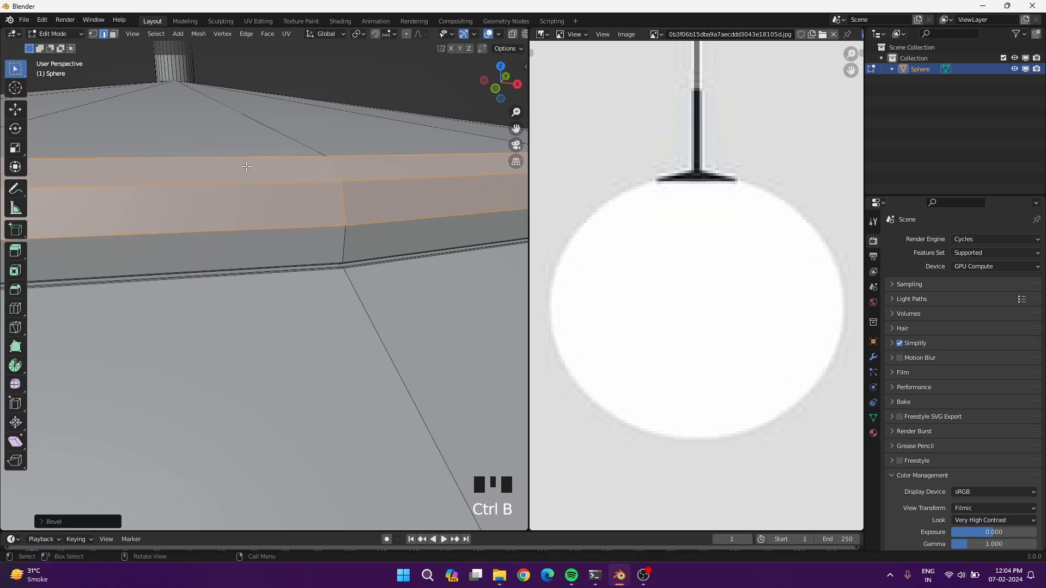
- Bevel the edge loop where the stem meets the top of the cap
shift+middle_drag(455, 390, 236, 448)
scroll(284, 246, up, 4)
scroll(284, 246, down, 2)
middle_drag(283, 251, 273, 278)
scroll(274, 278, up, 1)
key(KP_Decimal)
scroll(276, 292, down, 7)
key(ctrl+b)
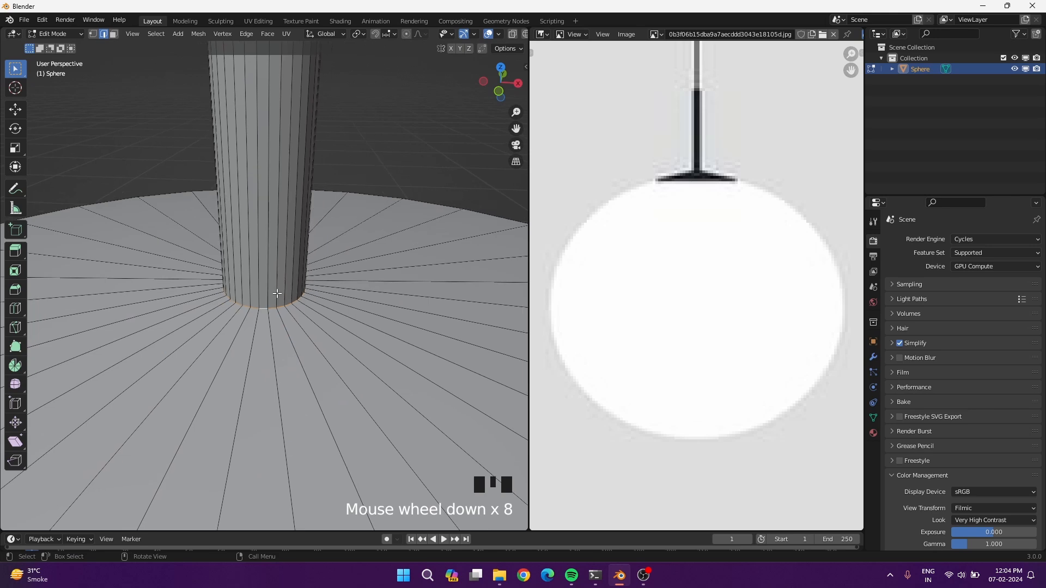
click(289, 301)
- Add evenly spaced loop cuts around the cap's sloping top surface
scroll(290, 302, down, 9)
shift+middle_drag(264, 512, 278, 361)
scroll(278, 361, up, 4)
scroll(280, 362, down, 9)
shift+middle_drag(279, 501, 302, 251)
key(ctrl+r)
scroll(302, 252, up, 2)
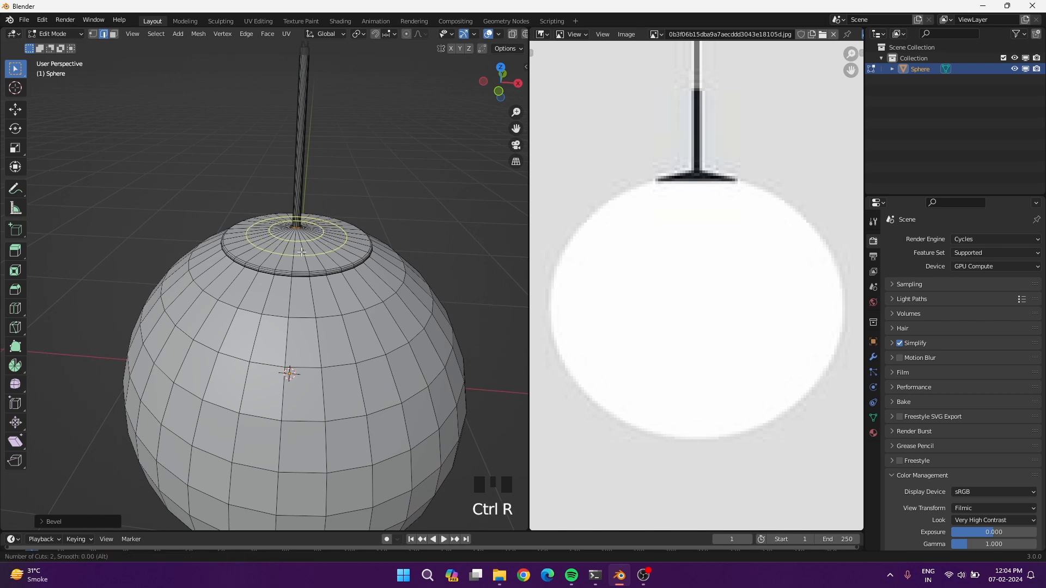
click(302, 252)
right_click(302, 252)
- Add several evenly spaced loop cuts along the stem
key(ctrl+r)
scroll(299, 179, up, 8)
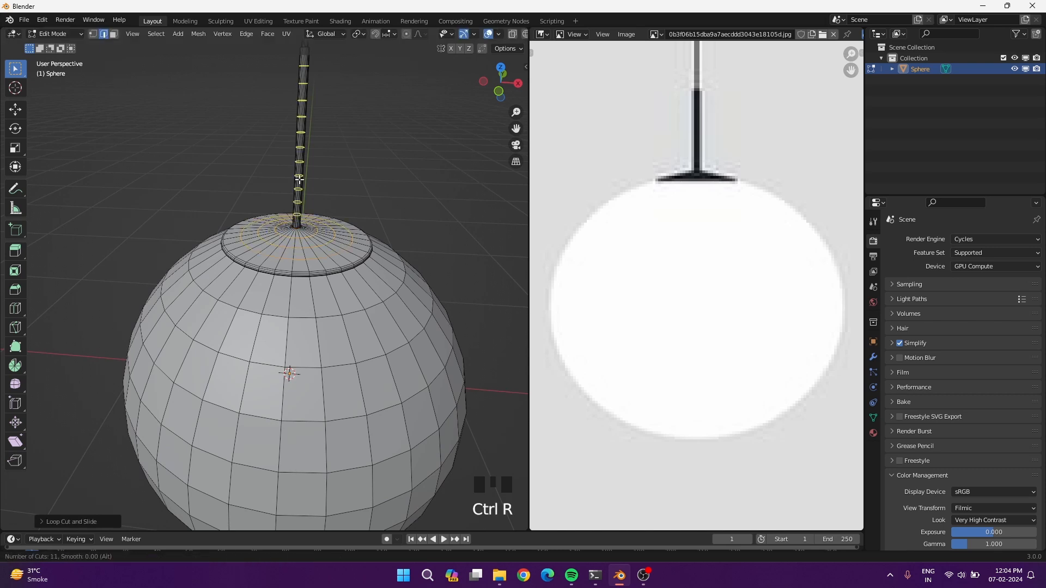
scroll(299, 179, down, 5)
click(299, 179)
right_click(369, 147)
shift+middle_drag(370, 147, 281, 145)
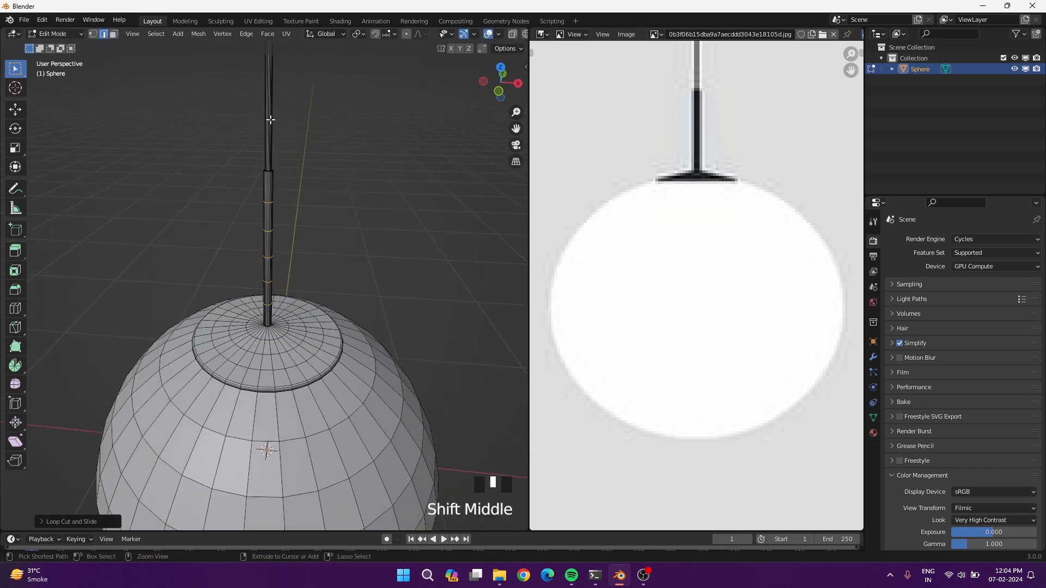
- Add many evenly spaced loop cuts along the hanging cable
key(ctrl+r)
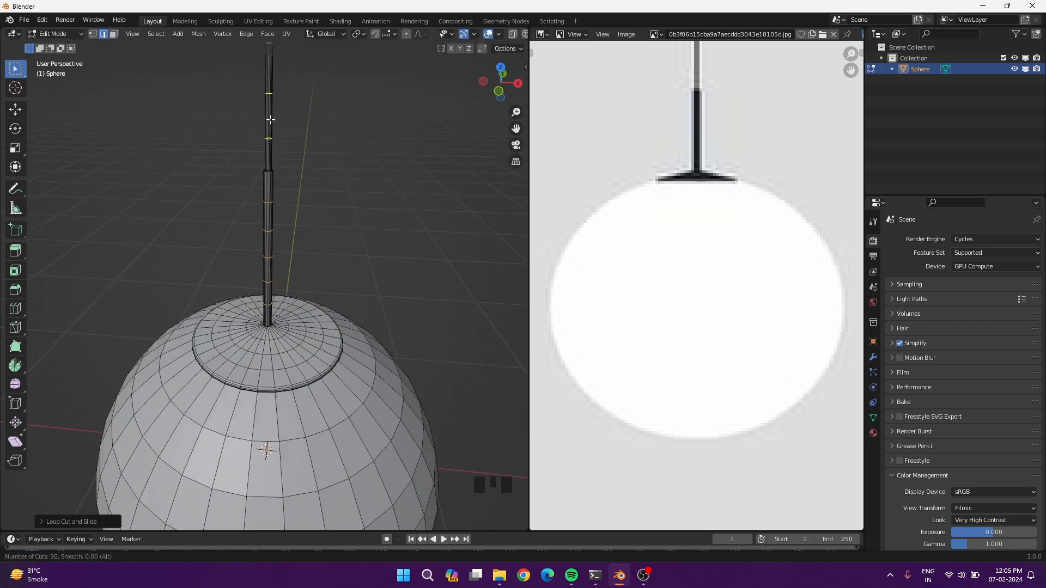
click(271, 119)
right_click(334, 165)
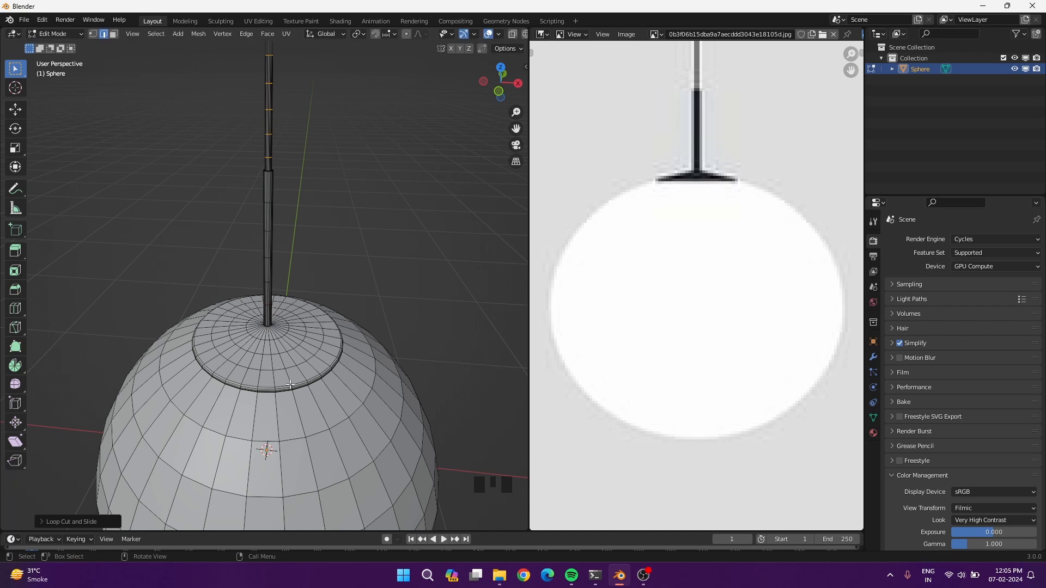
- Select the faces around the globe's bottom pole in face select mode
key(Tab)
click(873, 433)
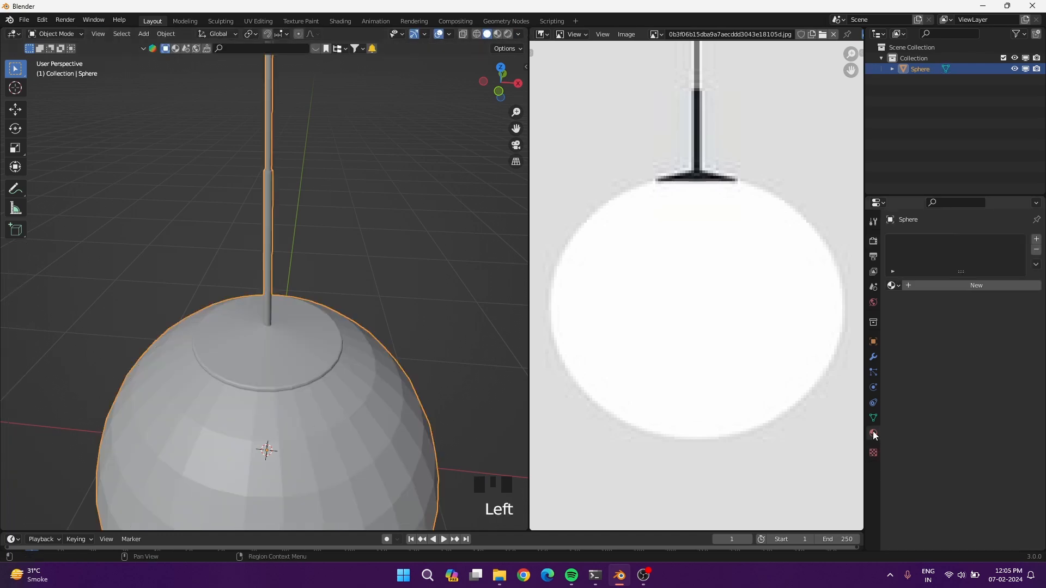
key(Tab)
click(355, 441)
alt+shift+click(336, 399)
key(3)
middle_drag(336, 398, 327, 273)
click(267, 344)
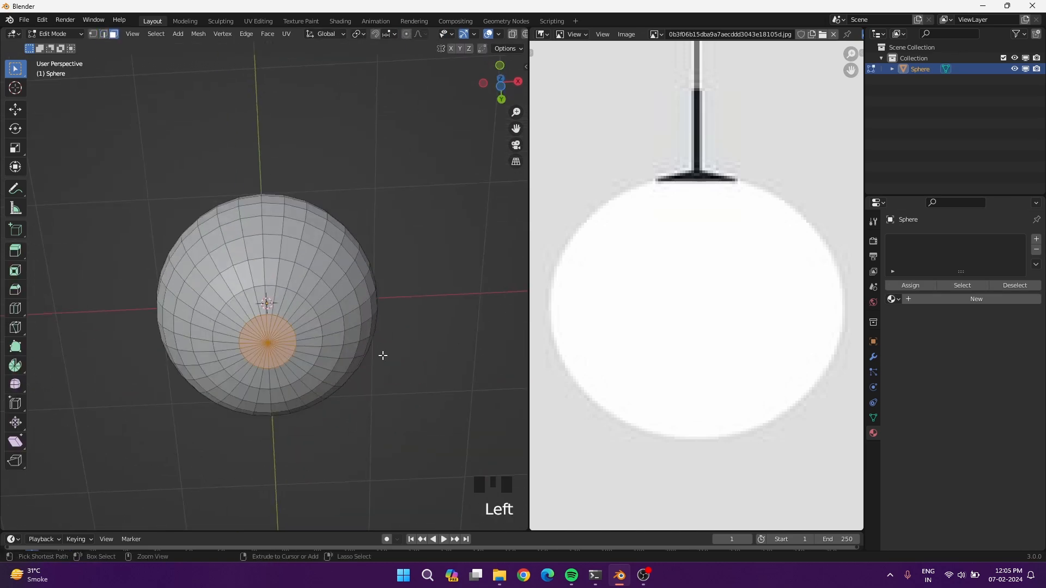
- Grow the face selection from the bottom pole over the whole globe up to the cap's underside, checking in front wireframe view
key(ctrl+KP_Add)
key(ctrl+KP_Add)
key(ctrl+KP_Add)
key(ctrl+KP_Add)
key(ctrl+KP_Add)
key(ctrl+KP_Add)
key(ctrl+KP_Add)
key(ctrl+KP_Add)
middle_drag(384, 355, 362, 445)
key(KP_1)
key(z)
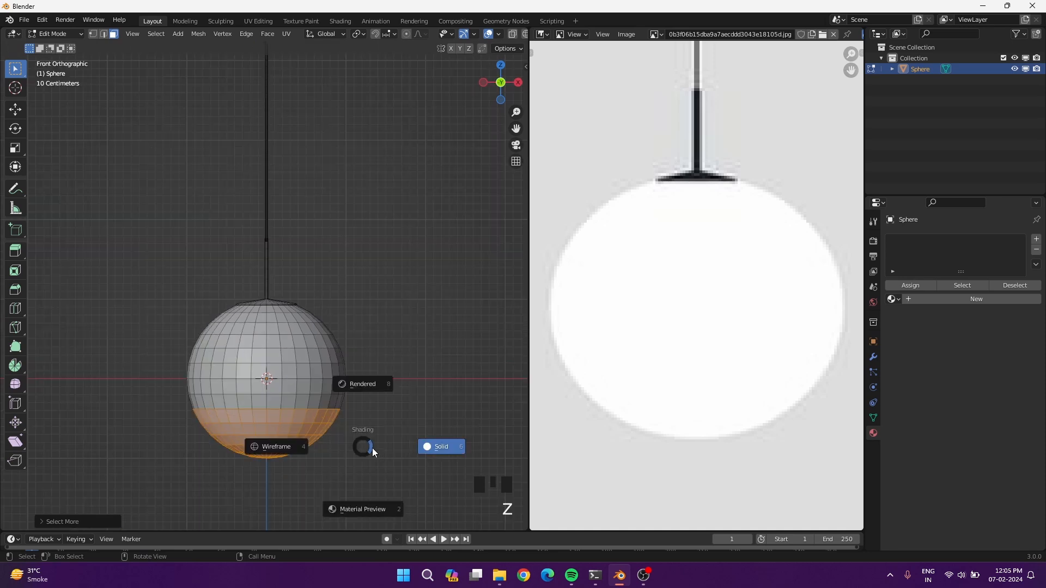
click(252, 445)
scroll(294, 439, up, 5)
scroll(294, 439, up, 7)
scroll(218, 254, up, 12)
key(ctrl+KP_Add)
key(ctrl+KP_Add)
key(ctrl+KP_Add)
key(ctrl+KP_Add)
key(ctrl+KP_Add)
key(ctrl+KP_Add)
key(ctrl+KP_Add)
key(ctrl+KP_Add)
key(ctrl+KP_Add)
key(ctrl+KP_Add)
key(ctrl+KP_Add)
key(ctrl+KP_Add)
key(ctrl+KP_Add)
key(ctrl+KP_Subtract)
key(ctrl+KP_Add)
shift+middle_drag(222, 250, 282, 344)
scroll(212, 316, up, 11)
key(ctrl+KP_Add)
key(ctrl+KP_Add)
key(ctrl+KP_Add)
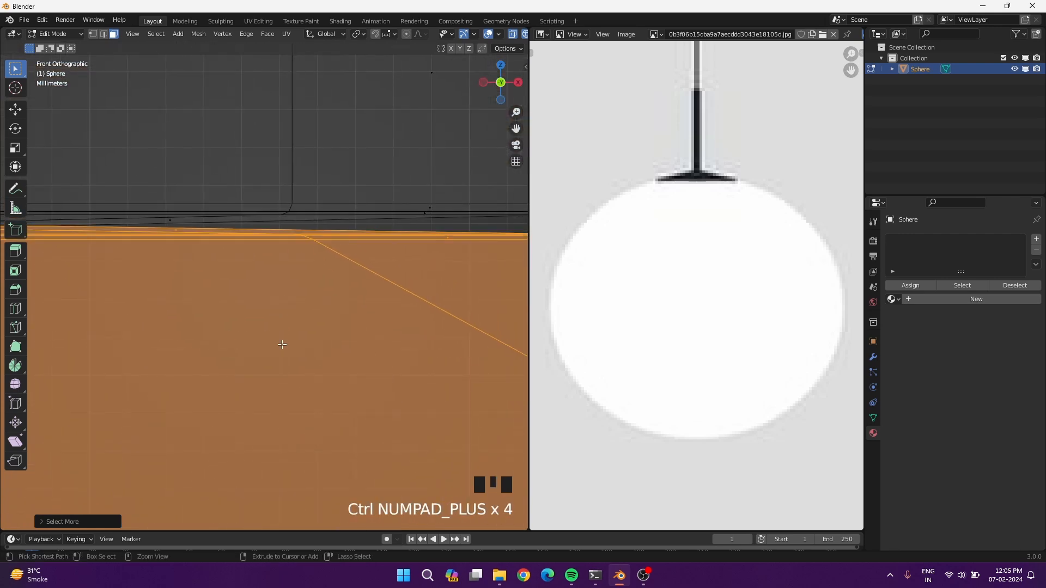
key(ctrl+KP_Add)
key(ctrl+KP_Subtract)
key(ctrl+KP_Subtract)
- Separate the selected globe faces into their own object and select that object in Object Mode
scroll(282, 344, down, 18)
scroll(282, 344, down, 5)
key(p)
click(283, 344)
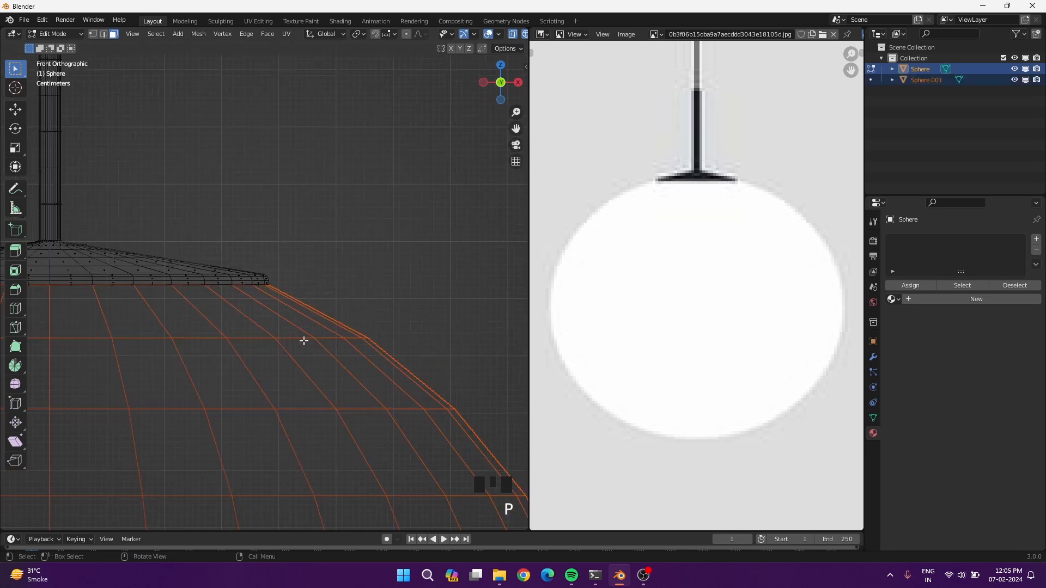
key(Tab)
click(298, 343)
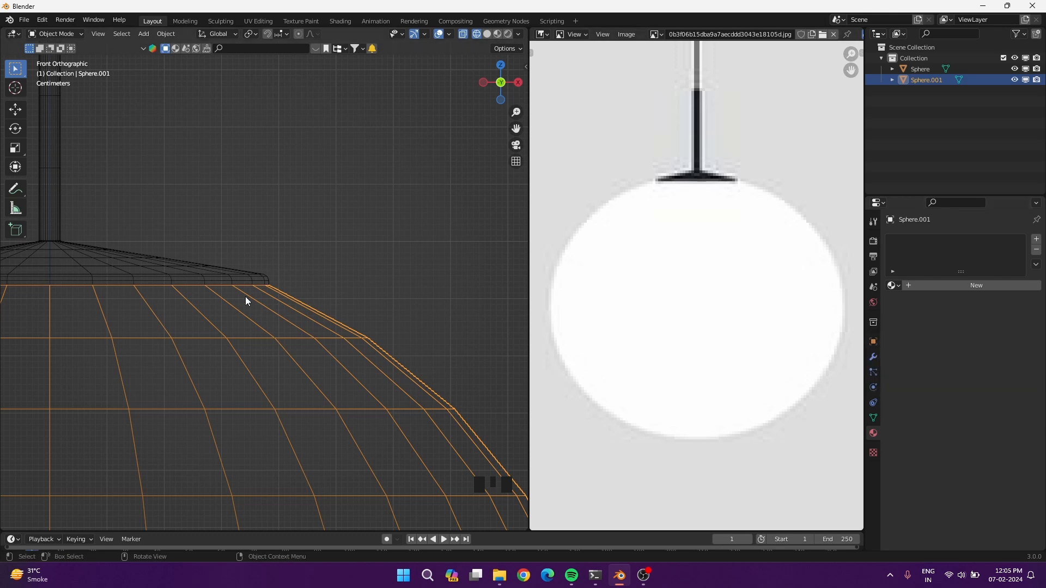
- Isolate the flat faces closing the globe's top beneath the cap by growing and shrinking the selection, and delete them
scroll(245, 300, up, 13)
shift+middle_drag(245, 299, 254, 390)
key(Tab)
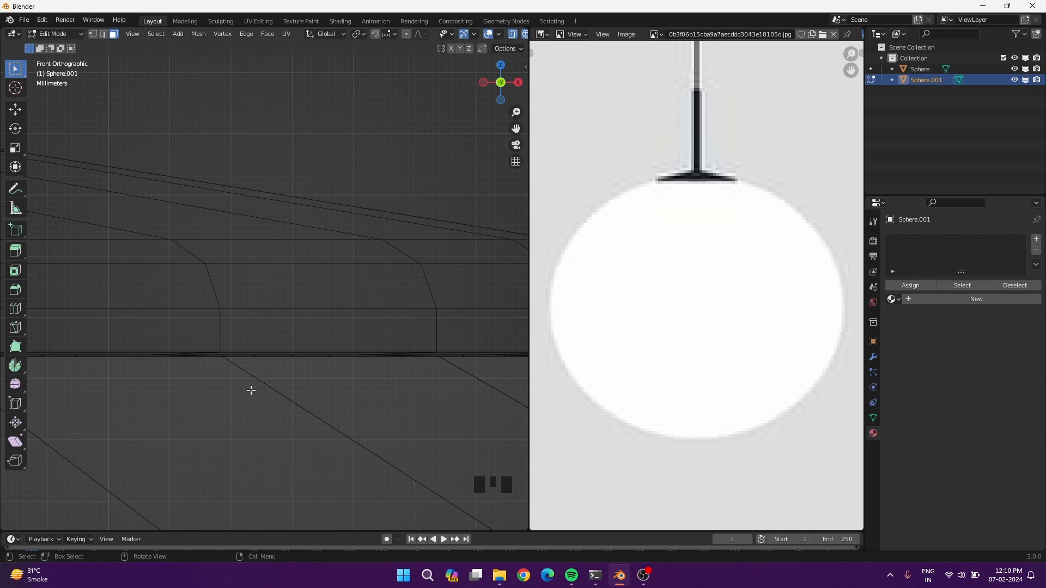
scroll(271, 367, down, 13)
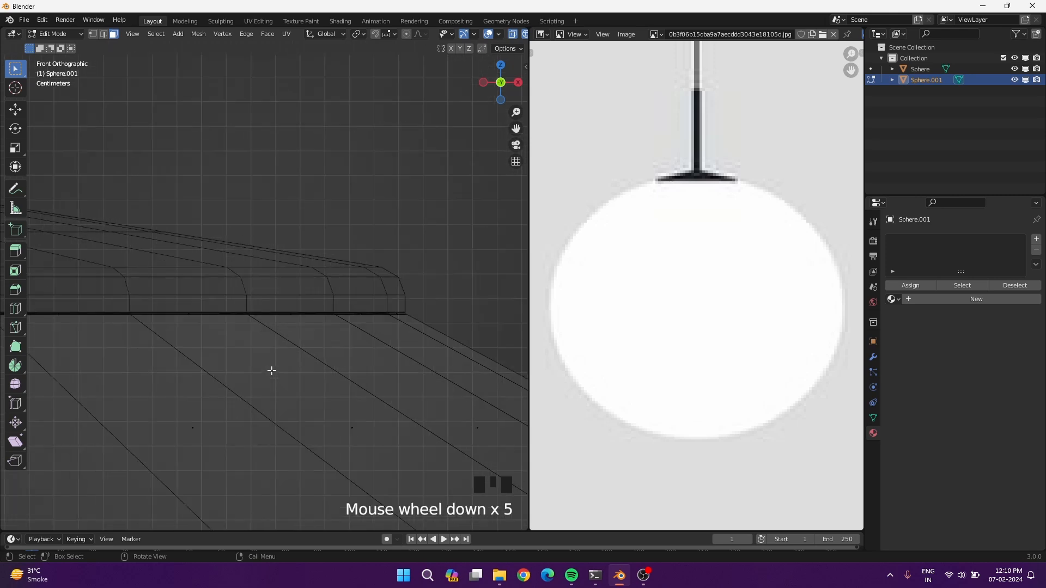
shift+middle_drag(243, 366, 371, 350)
alt+shift+click(294, 312)
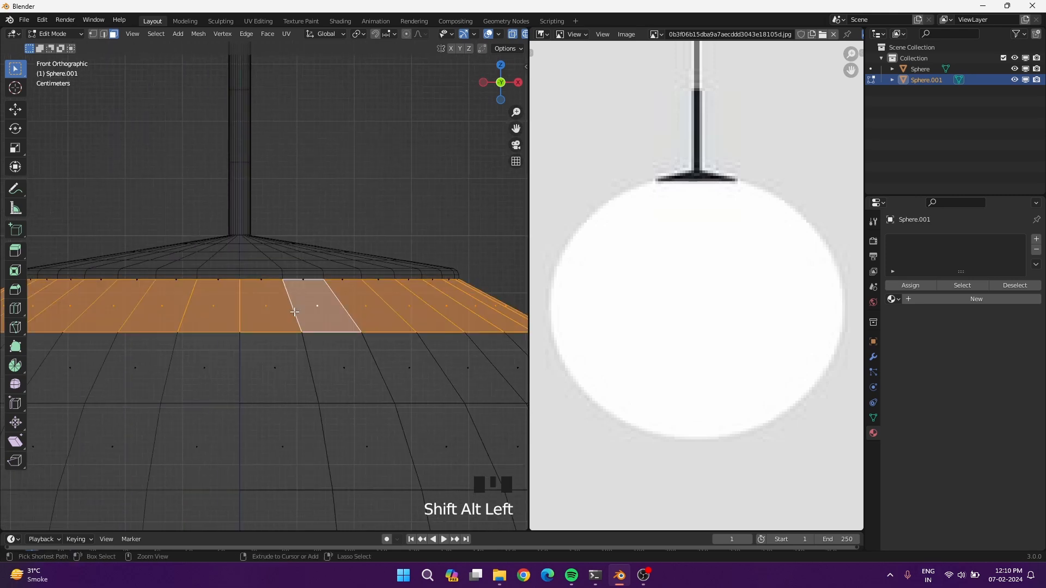
key(ctrl+KP_Add)
key(ctrl+KP_Add)
key(ctrl+KP_Add)
key(ctrl+KP_Add)
key(ctrl+KP_Subtract)
key(ctrl+KP_Subtract)
key(ctrl+KP_Subtract)
key(ctrl+KP_Subtract)
key(ctrl+KP_Subtract)
key(ctrl+KP_Subtract)
key(ctrl+KP_Subtract)
key(ctrl+KP_Subtract)
key(ctrl+KP_Subtract)
scroll(294, 308, up, 5)
key(x)
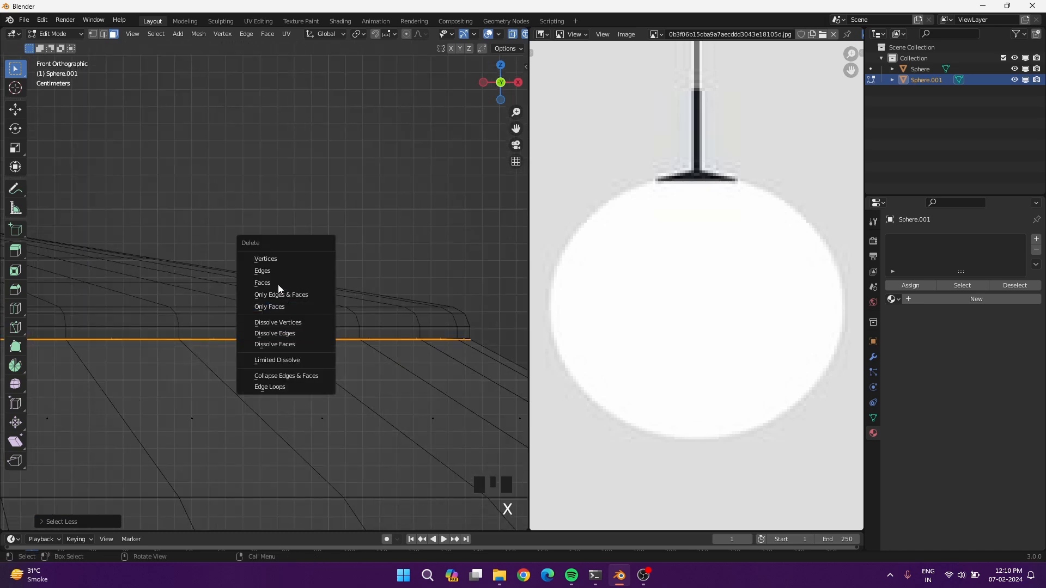
click(277, 283)
- Add a Solidify modifier with 0.01 m thickness and Even Thickness to the globe and apply it
scroll(395, 374, up, 4)
shift+middle_drag(394, 374, 158, 292)
key(Tab)
click(874, 357)
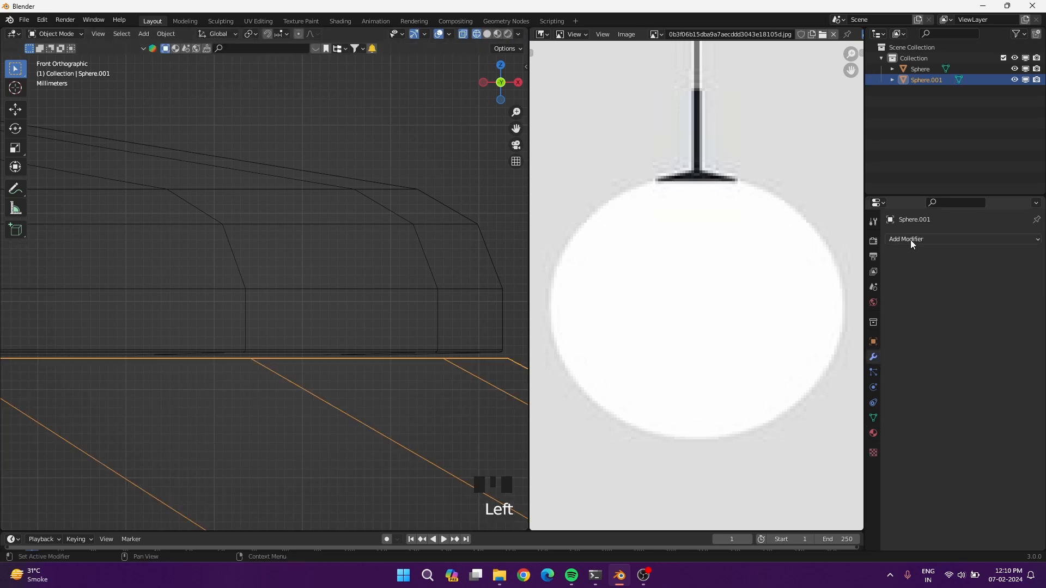
click(910, 240)
click(824, 405)
click(951, 315)
key(3)
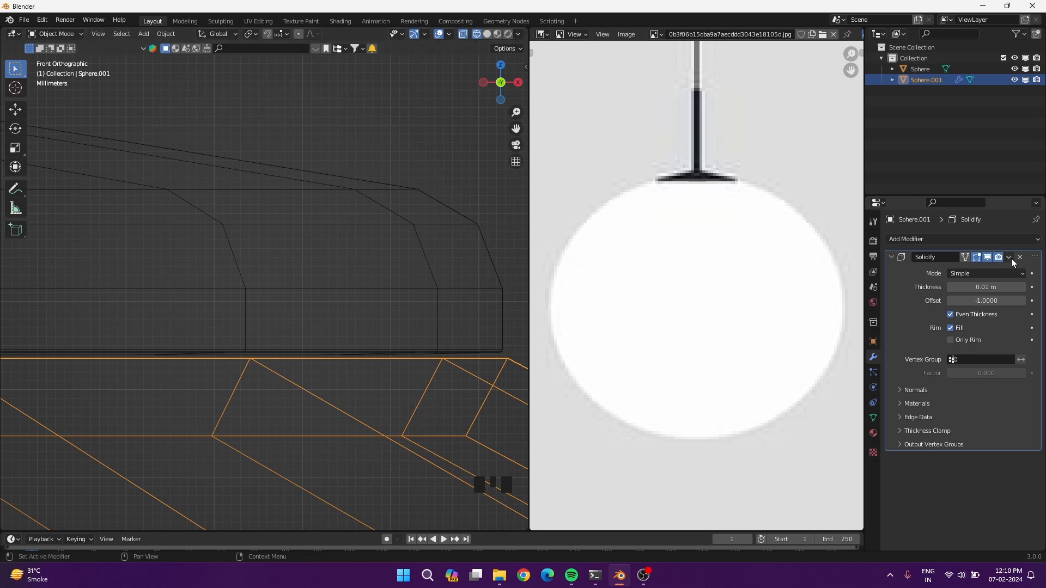
click(1009, 259)
click(967, 268)
- Select the face loop of the globe's opening rim and shrink/fatten it by about 0.001 m towards the cap
key(Tab)
alt+shift+click(425, 393)
key(alt+s)
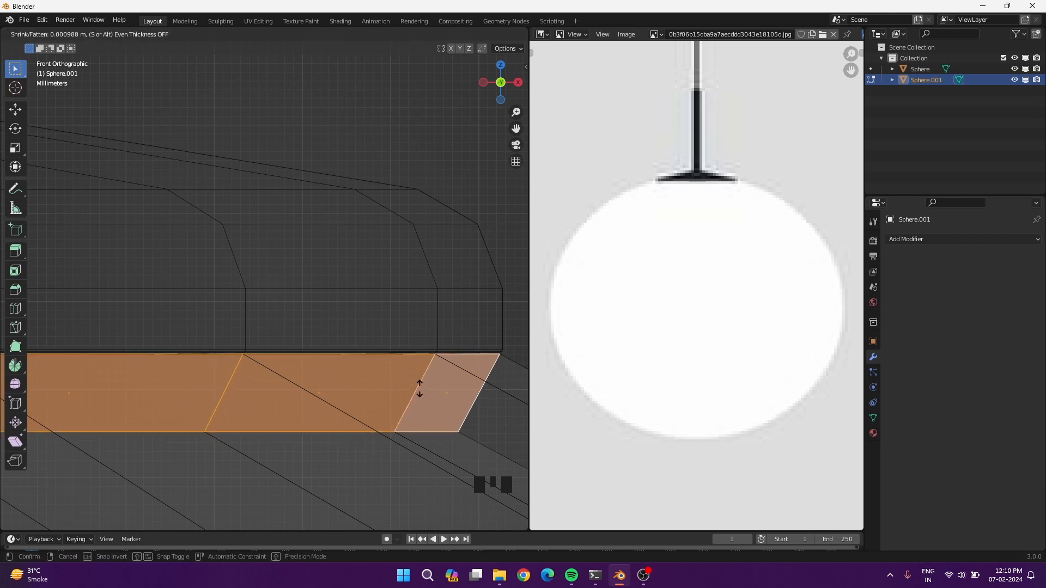
click(419, 389)
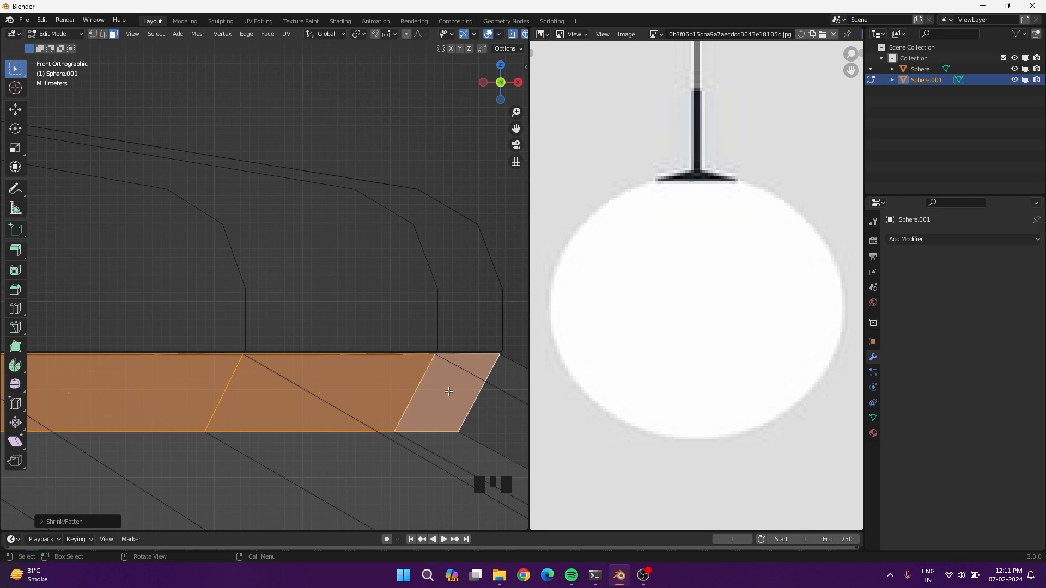
key(2)
alt+shift+click(388, 355)
alt+shift+click(318, 436)
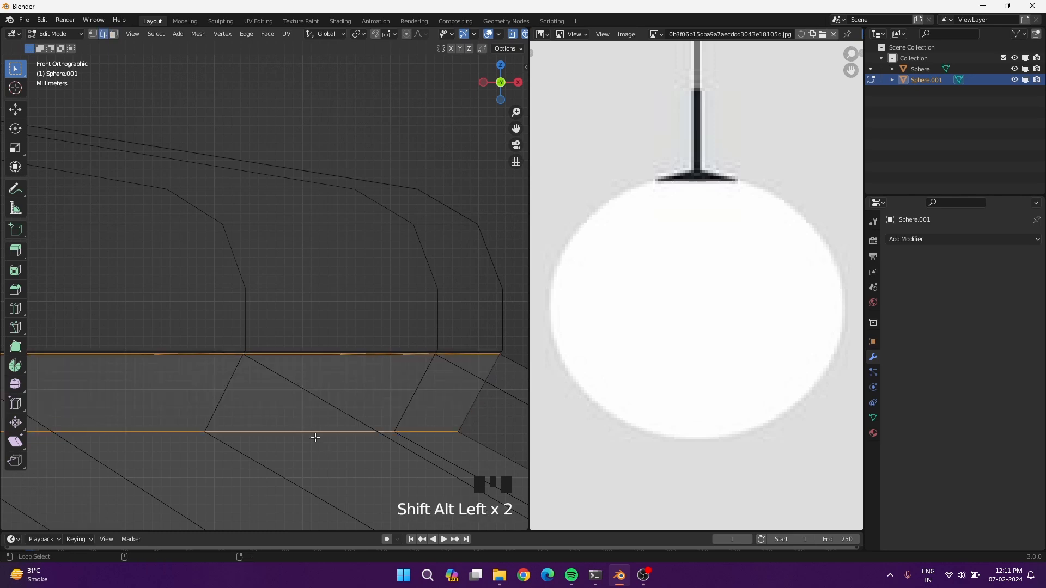
key(ctrl+b)
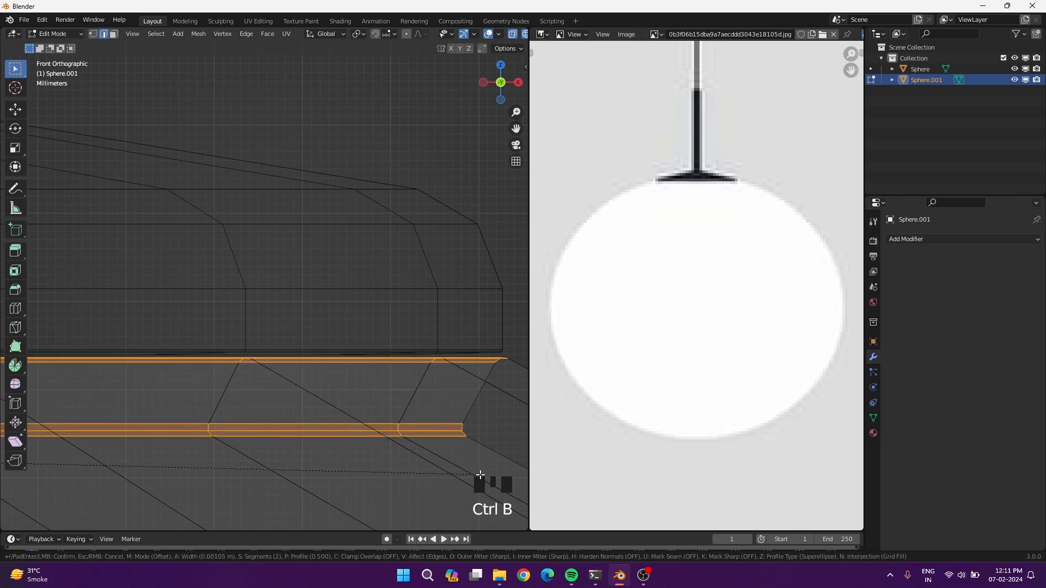
right_click(480, 474)
key(3)
alt+click(416, 393)
key(alt+s)
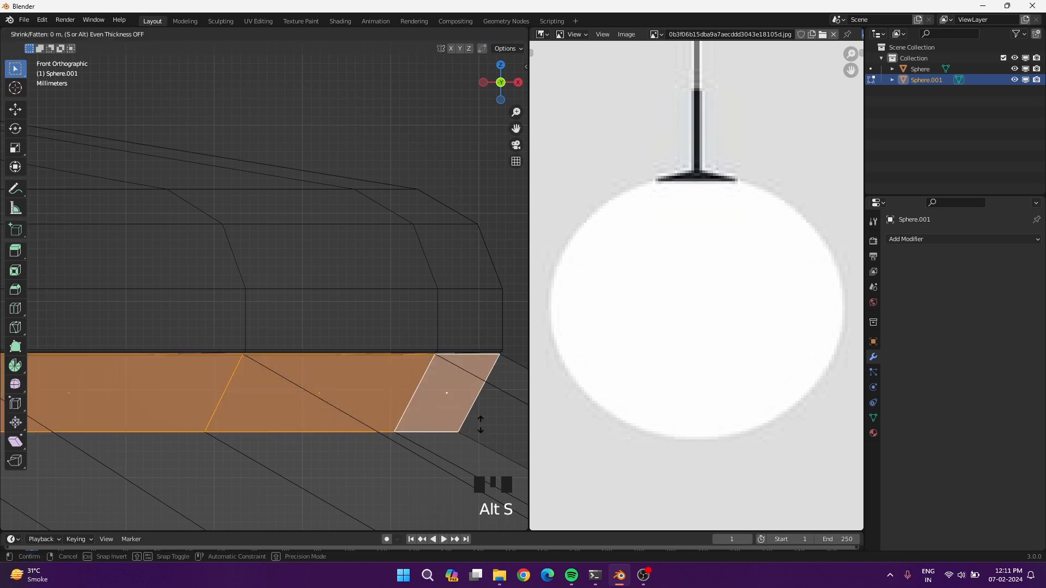
right_click(471, 422)
- Bevel the two edge loops bordering the globe's opening rim with 2 segments
key(2)
alt+shift+click(387, 352)
alt+shift+click(304, 432)
key(ctrl+b)
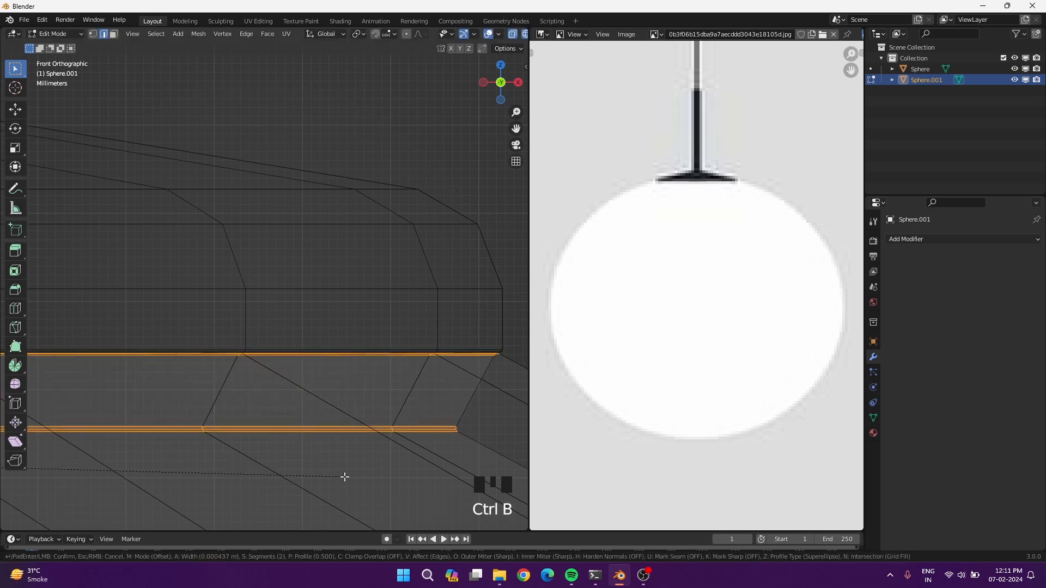
click(368, 415)
- Return to Object Mode, add a Subdivision modifier with viewport level 2 to the globe and shade it smooth
key(Tab)
click(905, 240)
click(838, 436)
click(1022, 287)
right_click(357, 399)
mouse_move(368, 362)
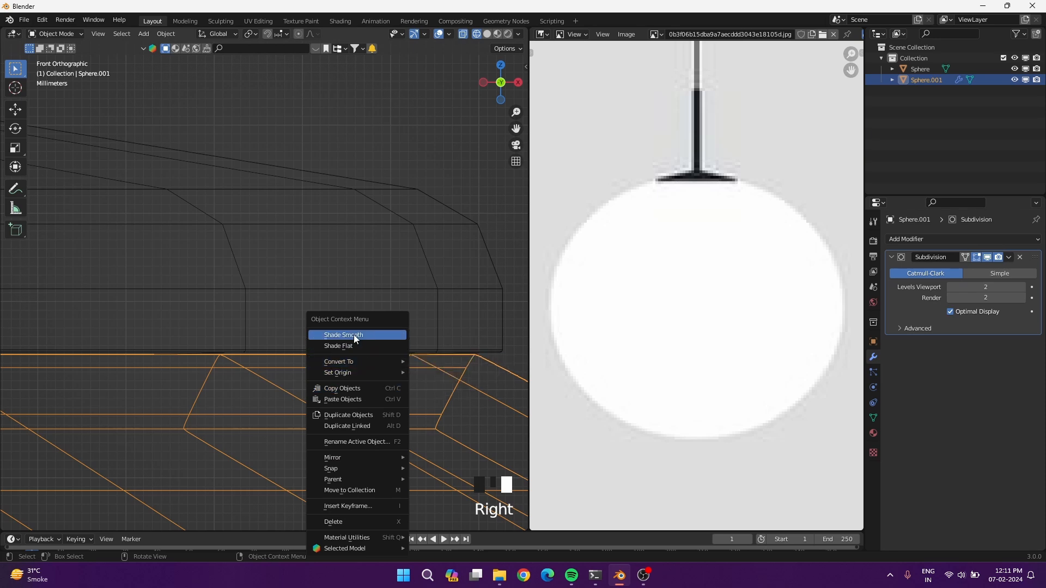
- Add a Subdivision modifier to the lamp's cap and rod, and set viewport and render levels to 3 on it and the globe
click(420, 308)
click(938, 239)
click(838, 437)
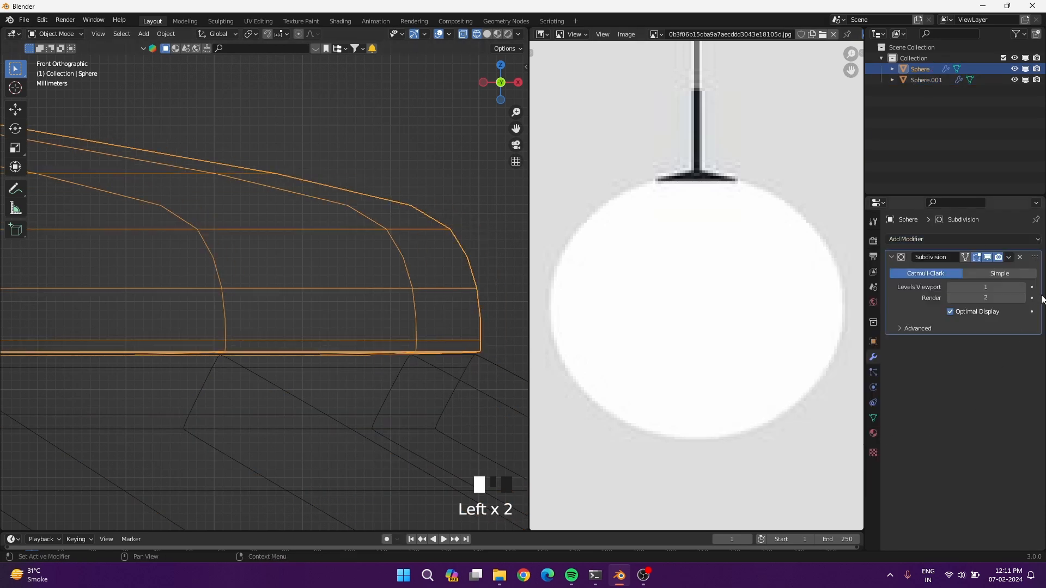
click(401, 370)
right_click(401, 371)
click(1022, 287)
click(1023, 299)
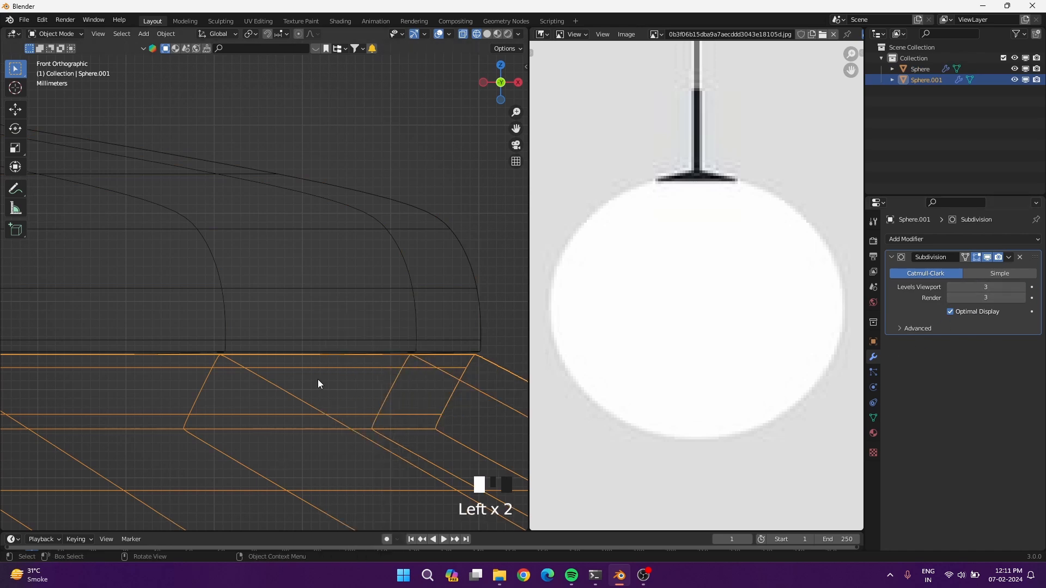
scroll(318, 381, down, 20)
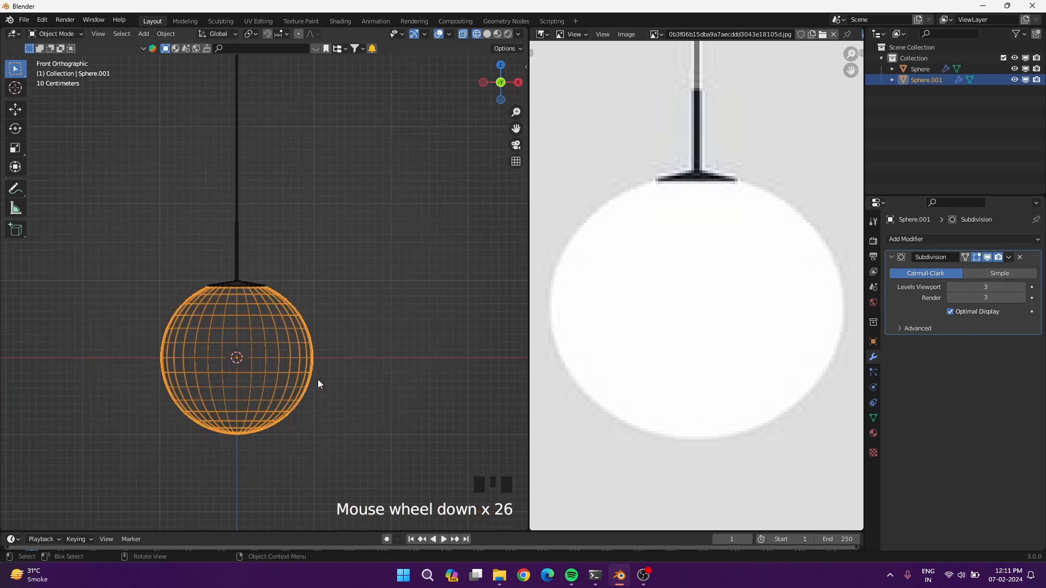
click(237, 246)
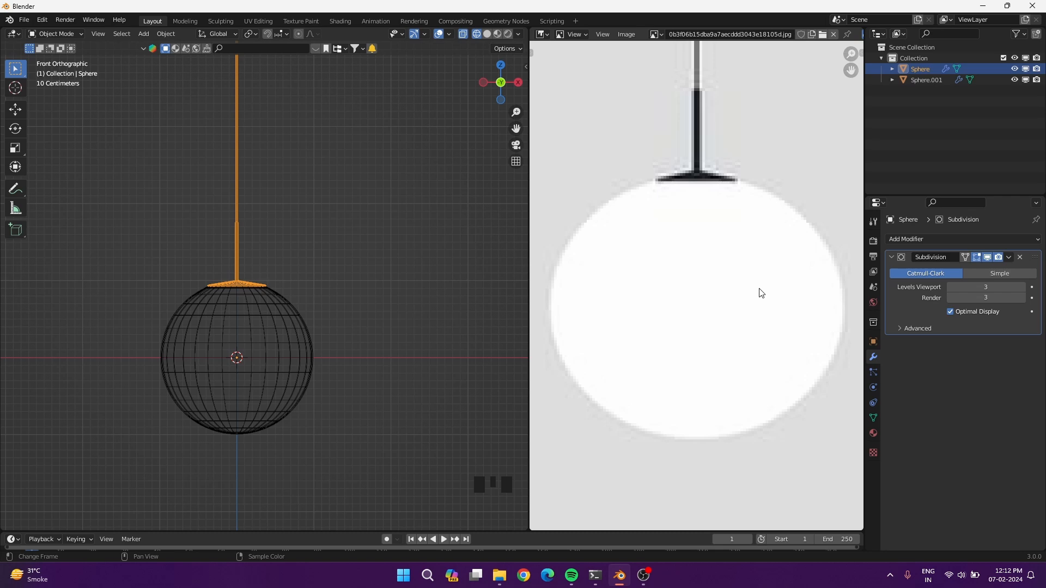
- Deselect everything and switch the viewport to solid shading with the whole lamp in view
click(344, 311)
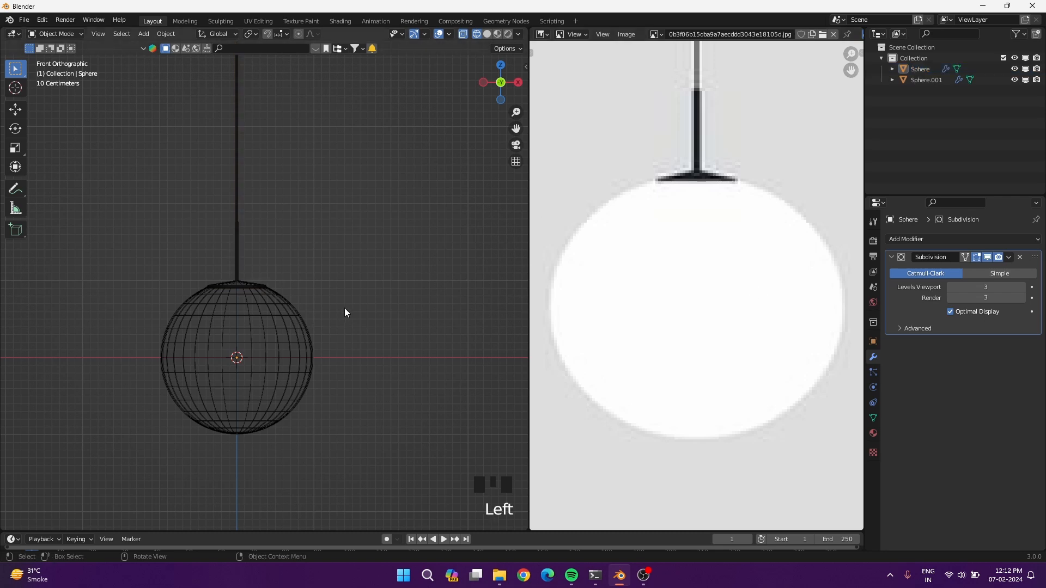
scroll(337, 319, down, 7)
shift+middle_drag(324, 266, 334, 290)
scroll(333, 290, up, 3)
key(z)
key(z)
click(443, 292)
scroll(337, 344, up, 2)
shift+middle_drag(338, 344, 346, 326)
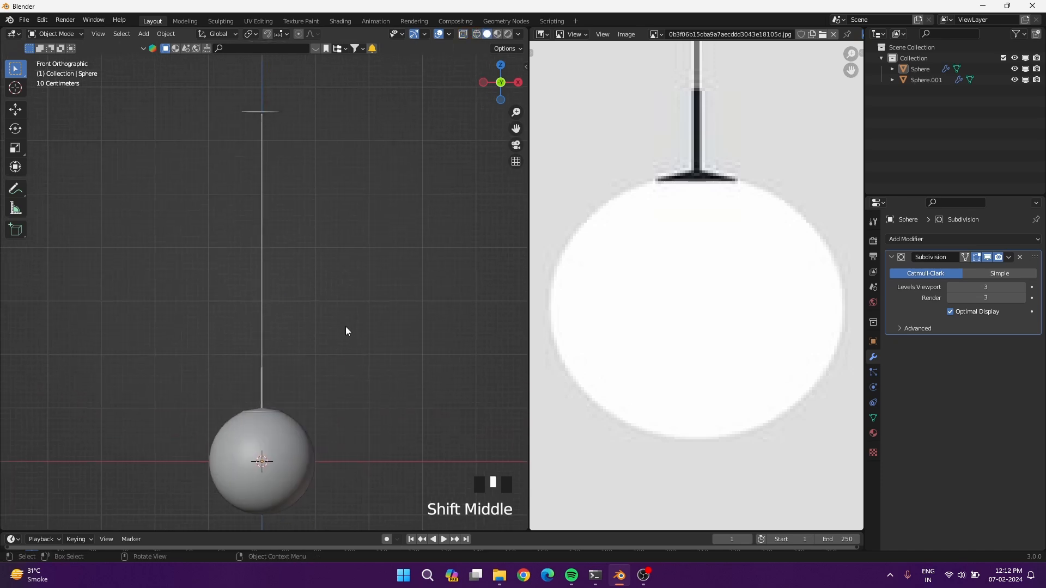
- Add an empty and move it up the Z axis by about 6.51 m to the ceiling plate
key(shift+a)
mouse_move(315, 433)
click(395, 434)
key(g)
key(z)
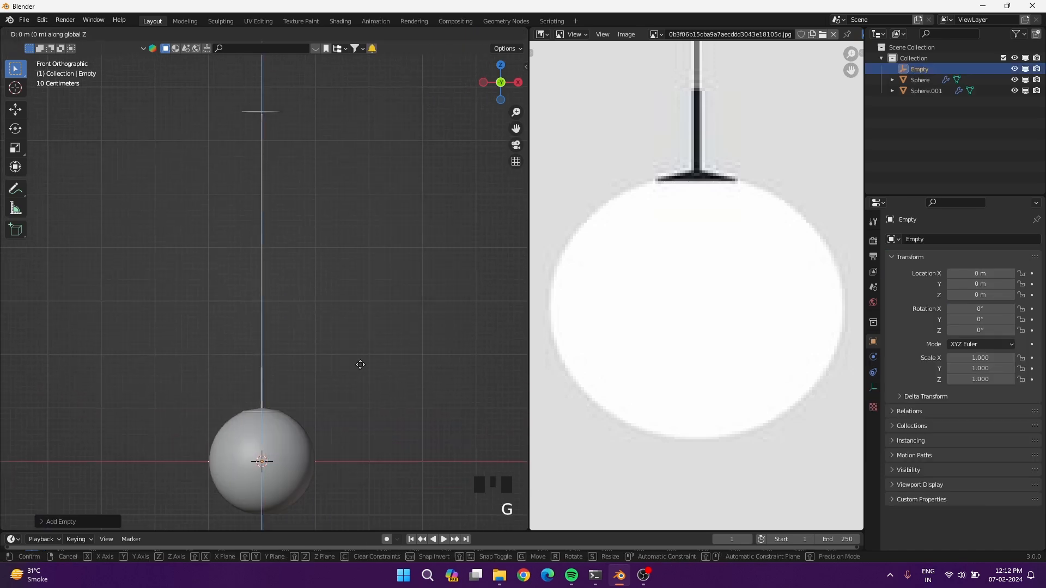
click(371, 503)
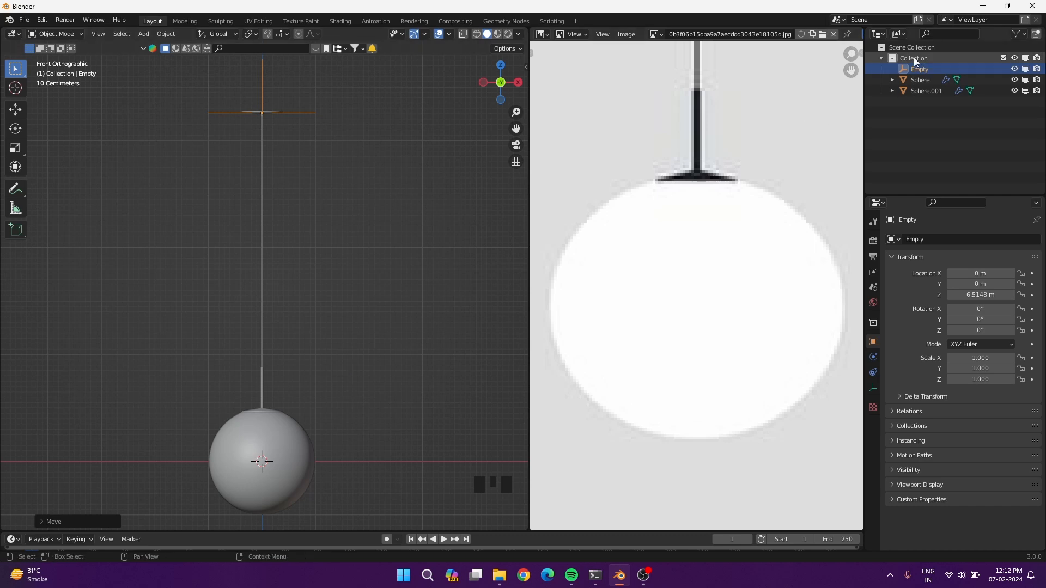
- Rename the collection as Modern Hanging Lamp 05
double_click(913, 58)
text(Modern Hang)
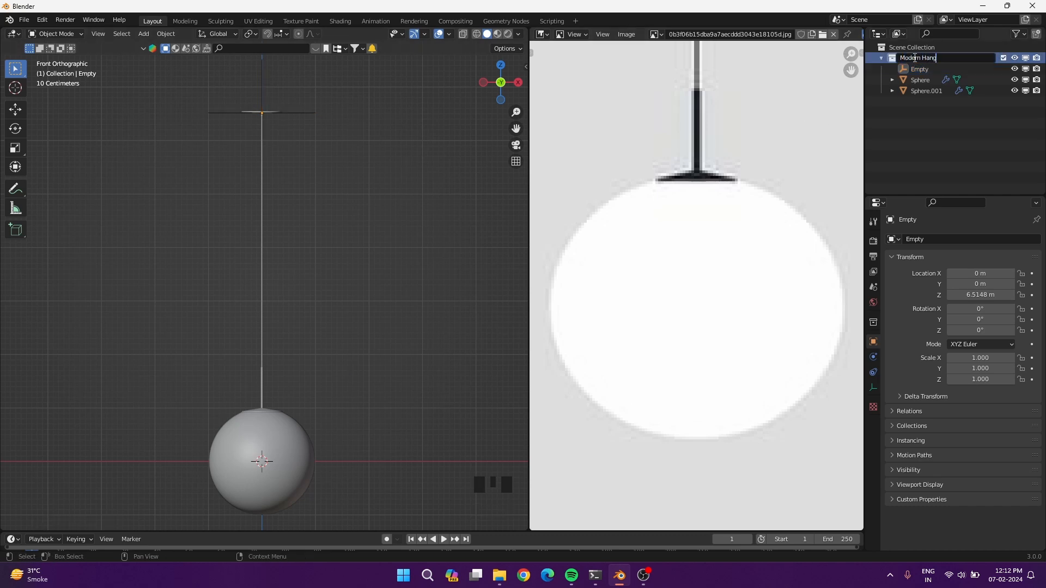
text(ing Lamp 05)
key(Return)
- Copy the collection's name and rename the empty as Modern Hanging Lamp 05 Empty
double_click(914, 57)
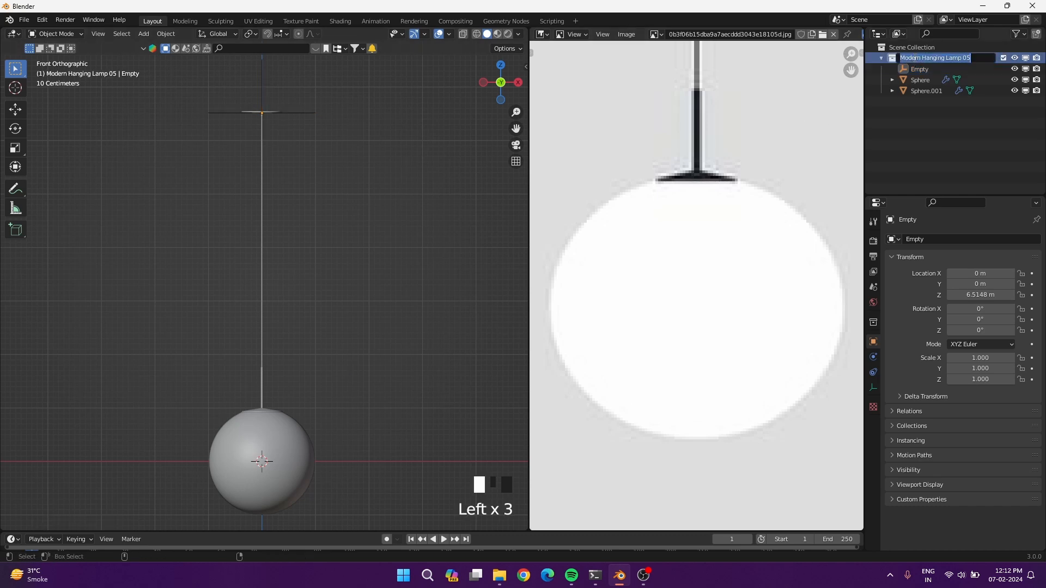
key(ctrl+c)
click(907, 105)
click(921, 68)
double_click(921, 68)
click(912, 69)
key(ctrl+v)
- Rename the cap and rod object as Lamp Body-String-Fitting
click(927, 86)
click(927, 82)
click(927, 82)
double_click(926, 82)
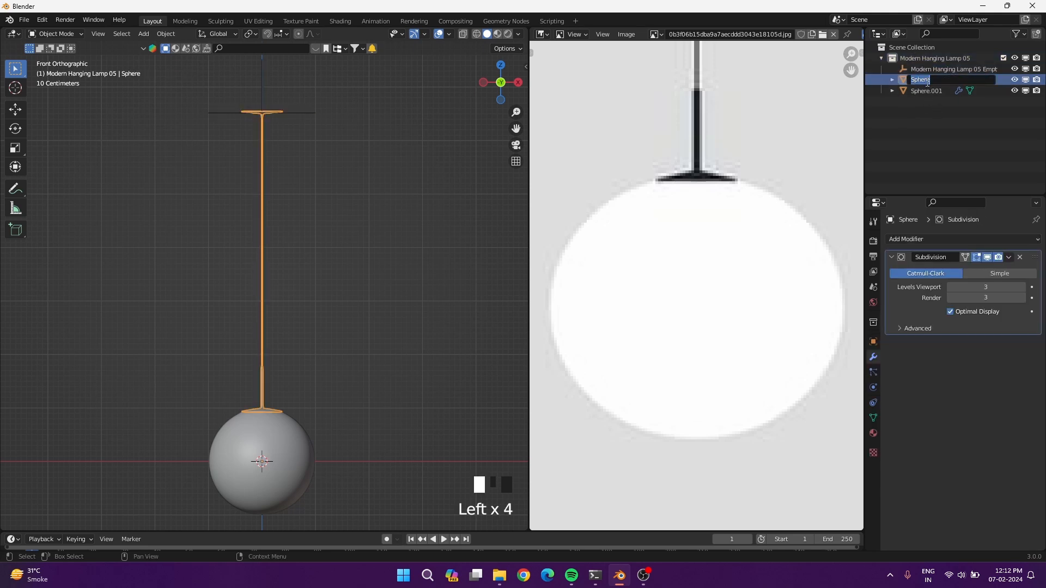
text(Lamp)
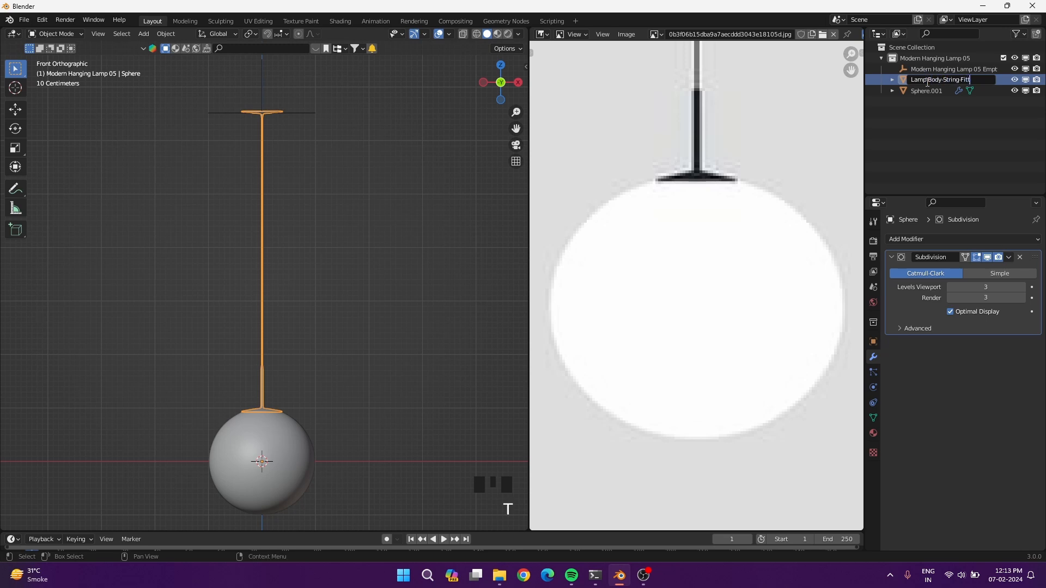
text( Body-String-Fitting)
key(Return)
- Rename the globe object as Lamp Cover Ball
click(926, 92)
click(927, 91)
double_click(927, 91)
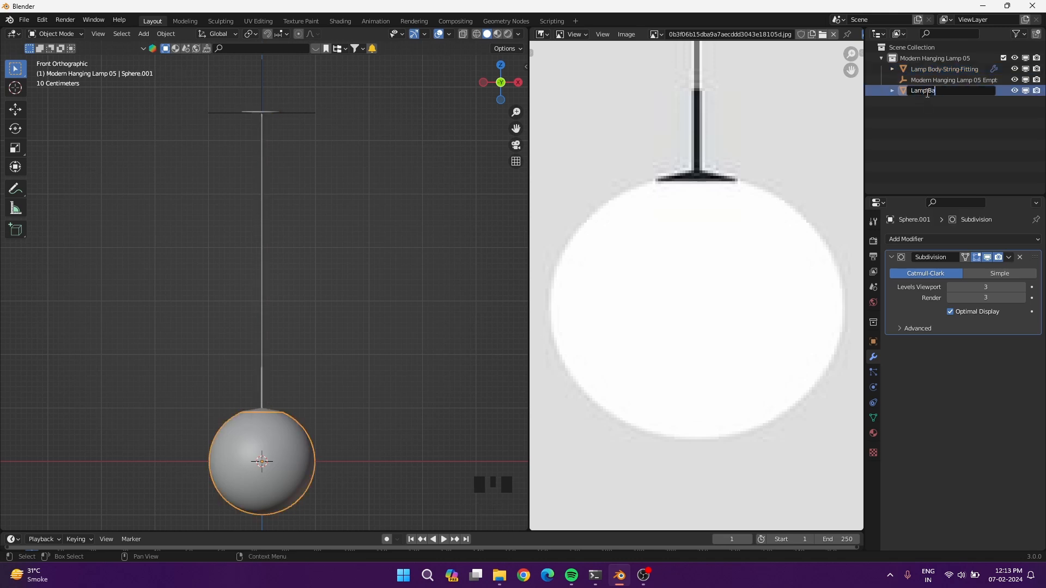
key(BackSpace)
key(BackSpace)
text(Cover Ball)
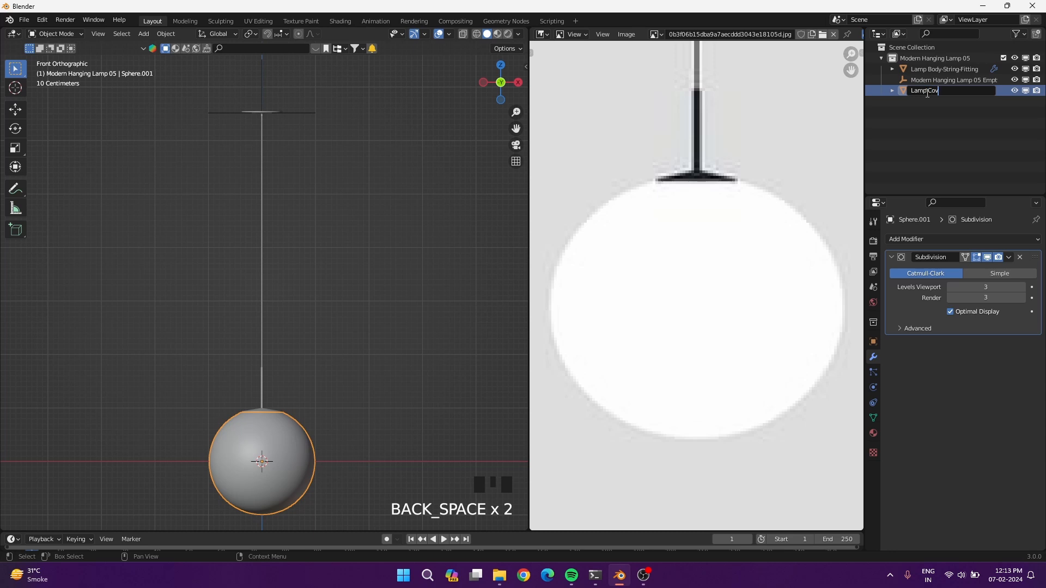
key(Return)
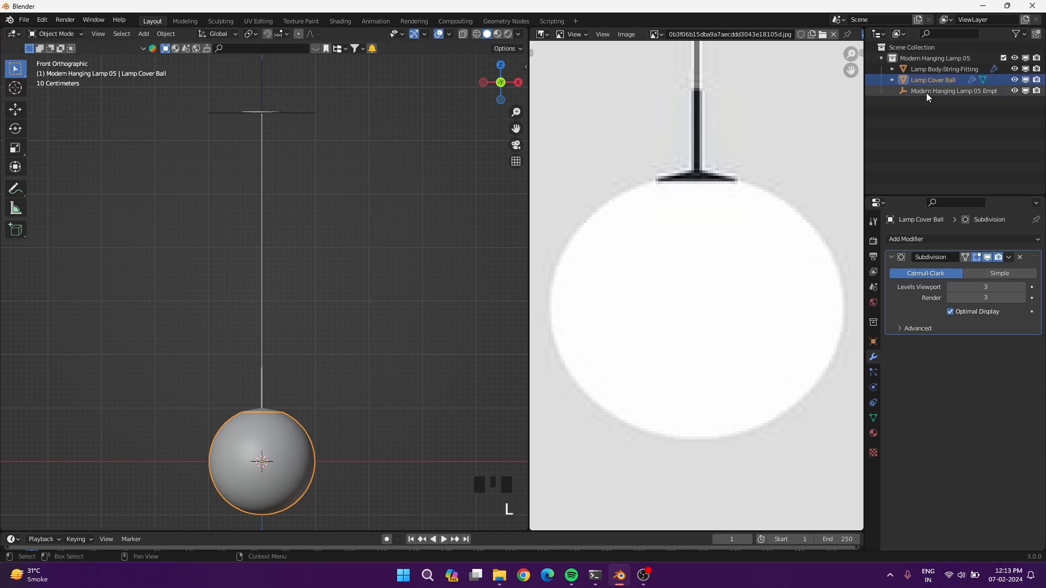
- Parent the lamp body and the cover ball to the Modern Hanging Lamp 05 Empty, then clear the selection
click(923, 69)
shift+click(926, 89)
ctrl+click(927, 90)
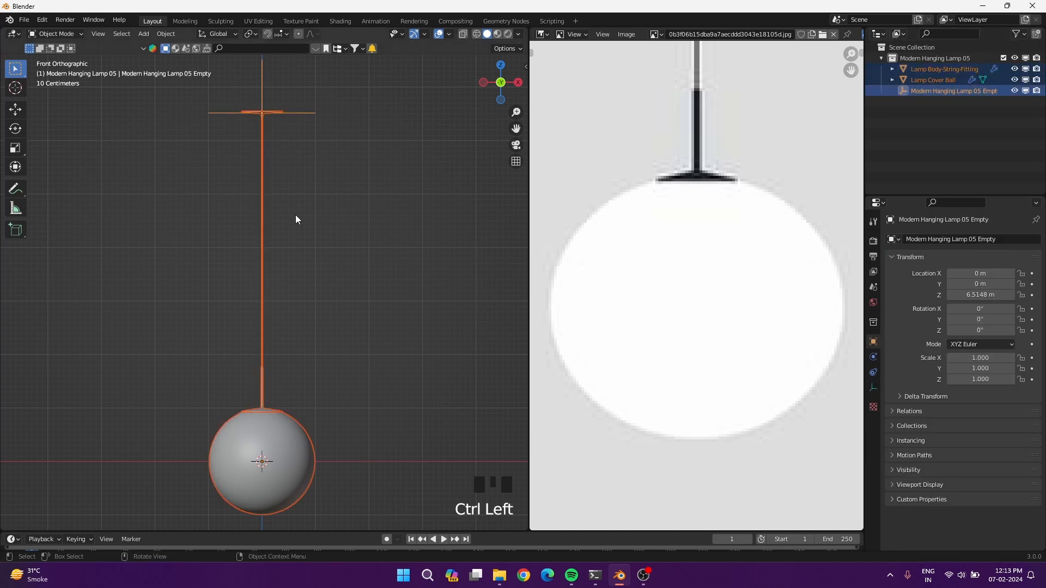
right_click(254, 288)
mouse_move(256, 320)
click(346, 319)
click(397, 293)
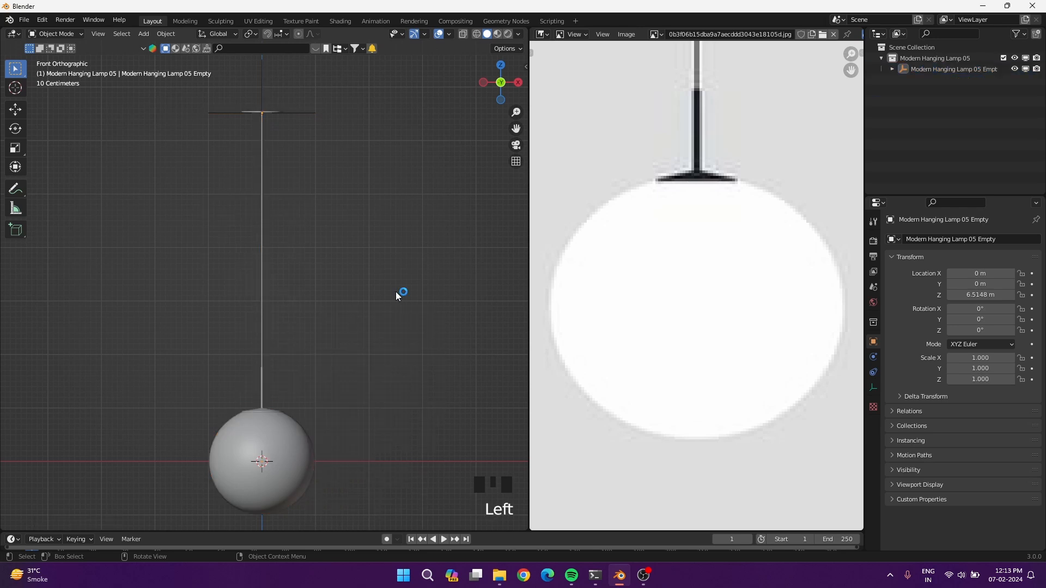
- Set the solid viewport shading to show objects in Random colors
click(507, 34)
click(487, 33)
click(518, 34)
click(506, 182)
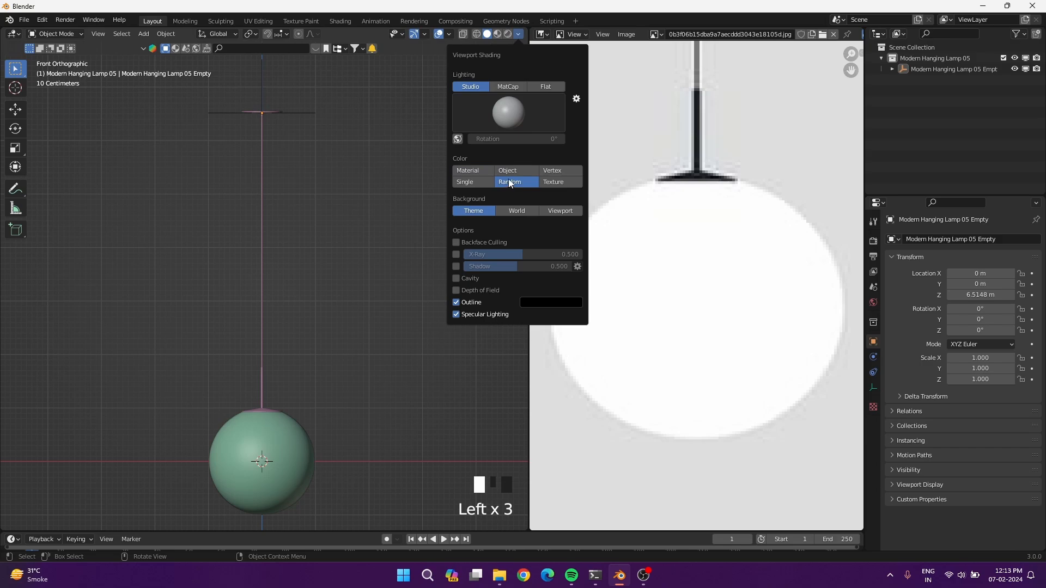